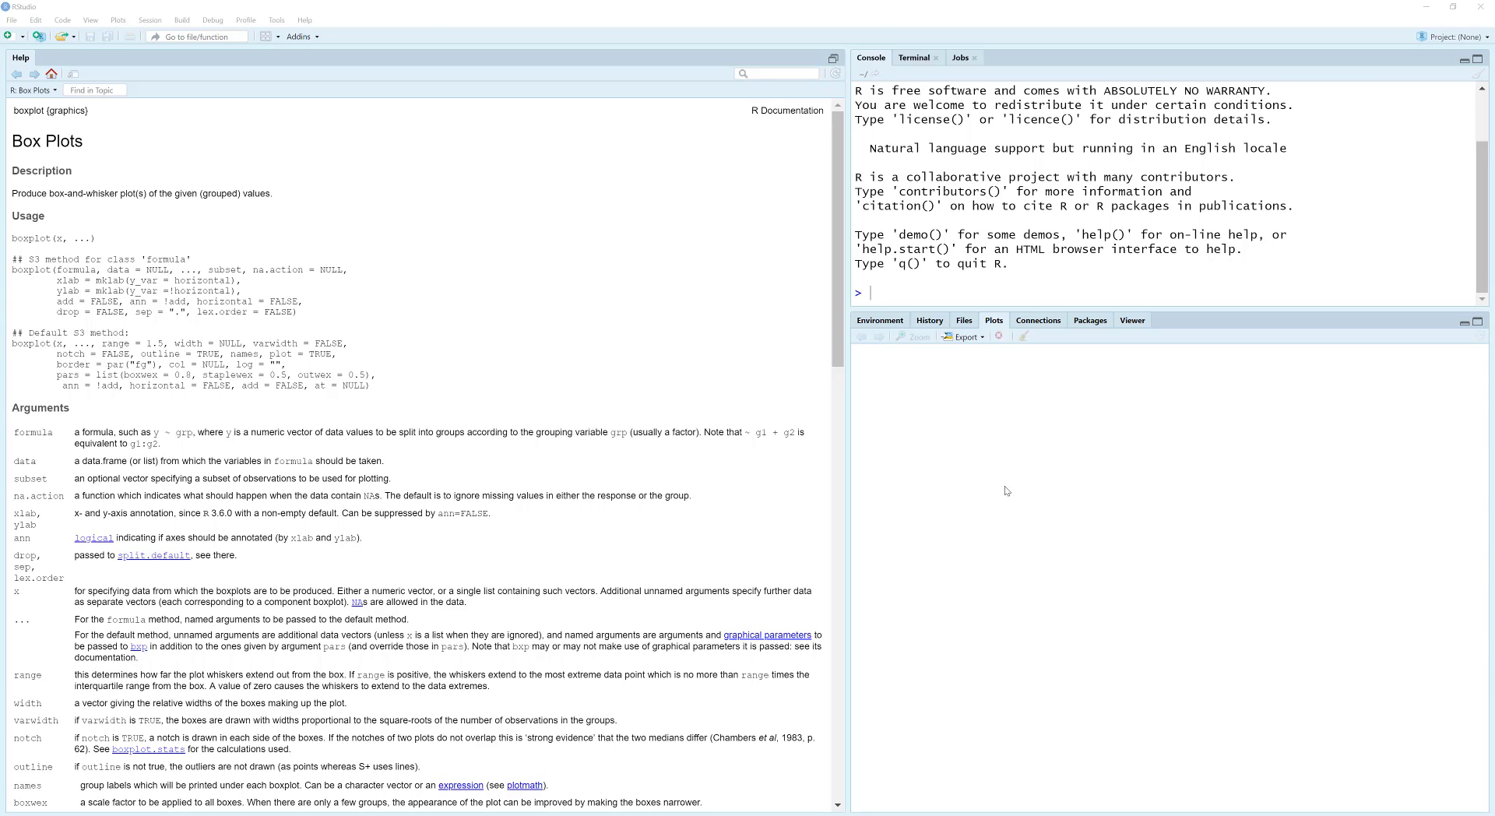
Step: Make the console pane slightly taller by lowering its border with the plots pane
left_click(274, 38)
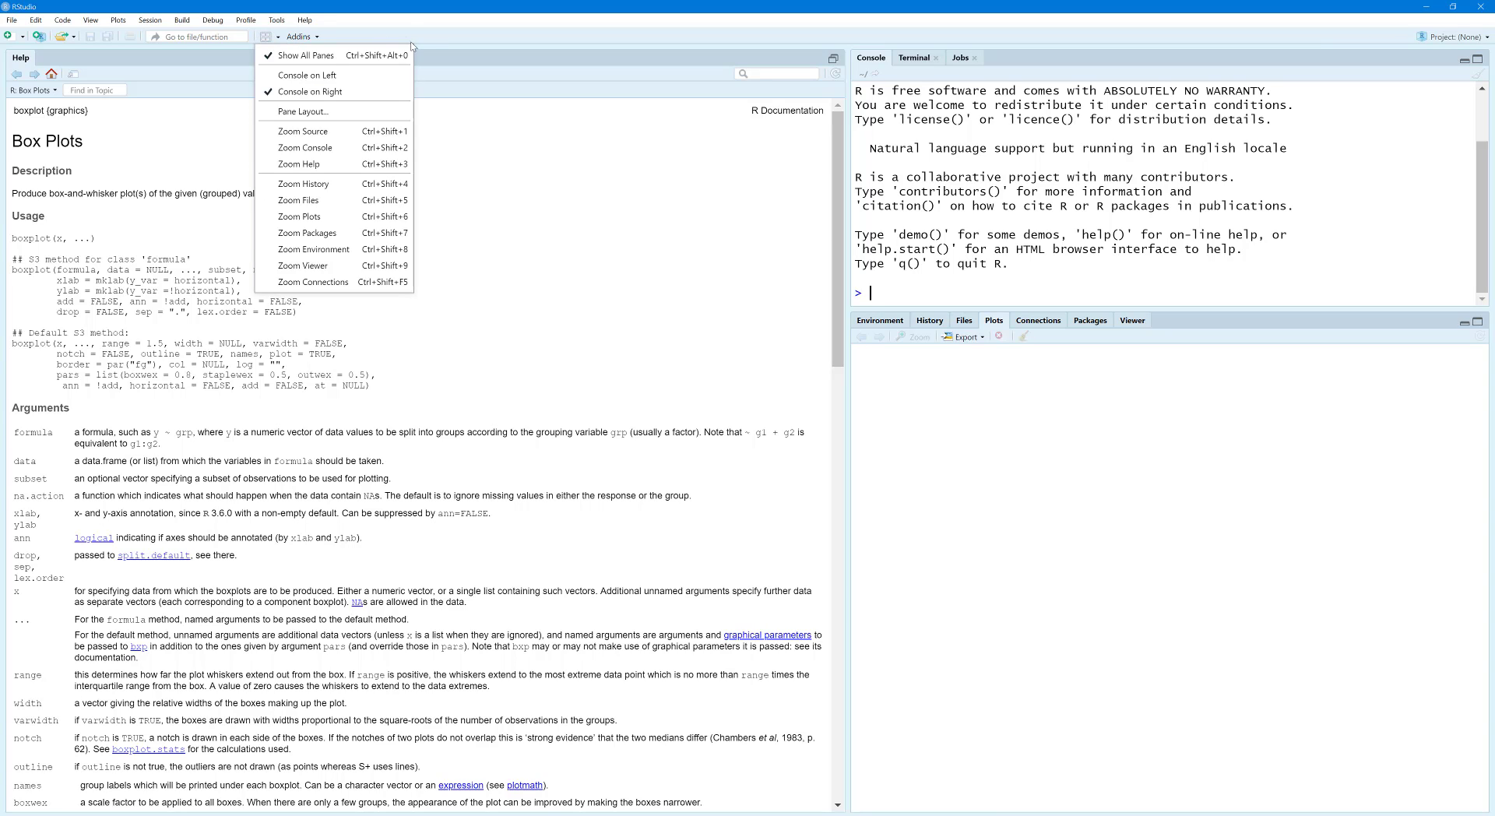
left_click(754, 336)
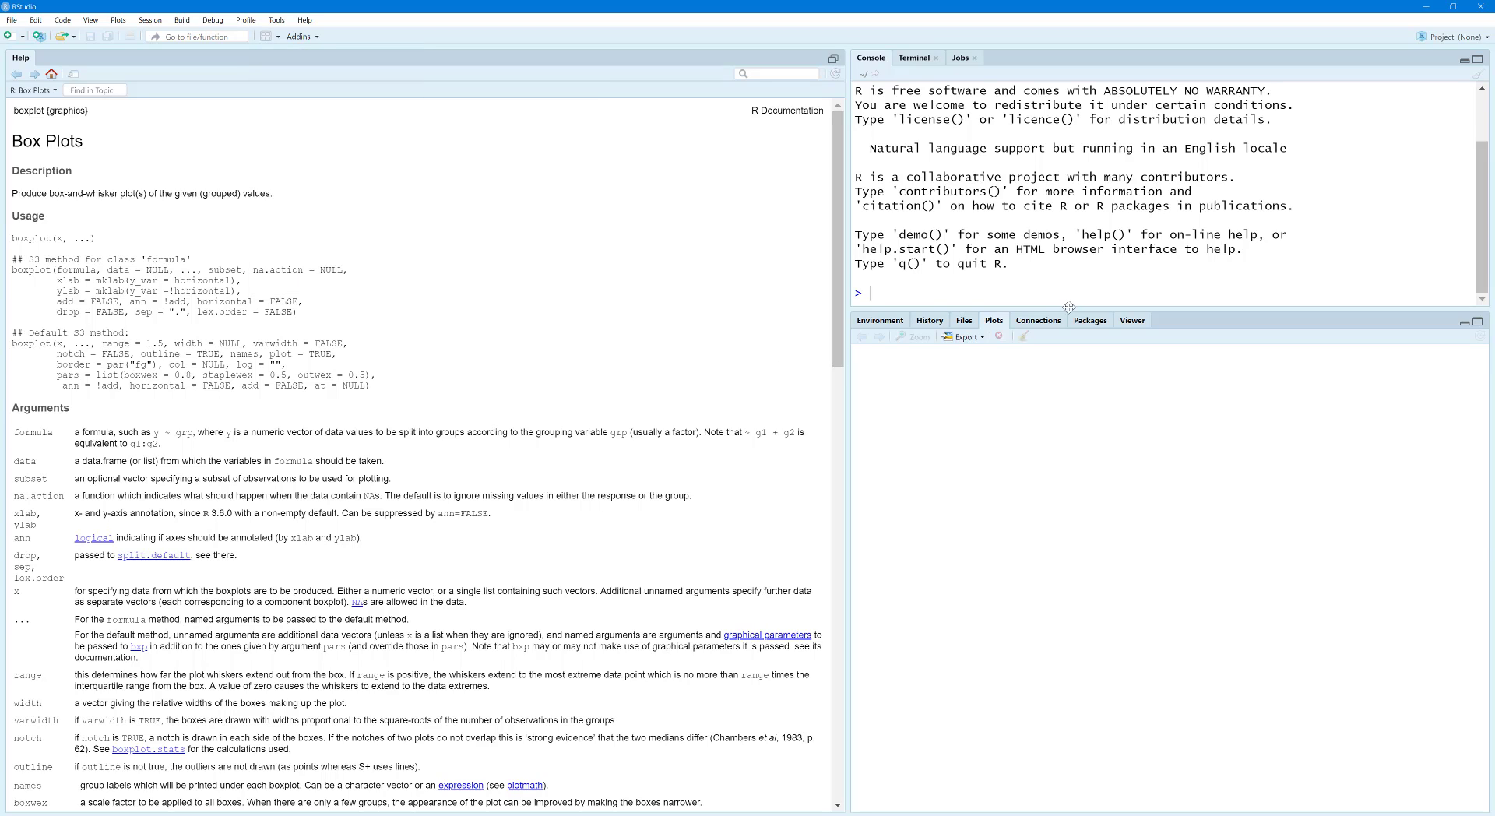
left_click_drag(1070, 311, 1072, 328)
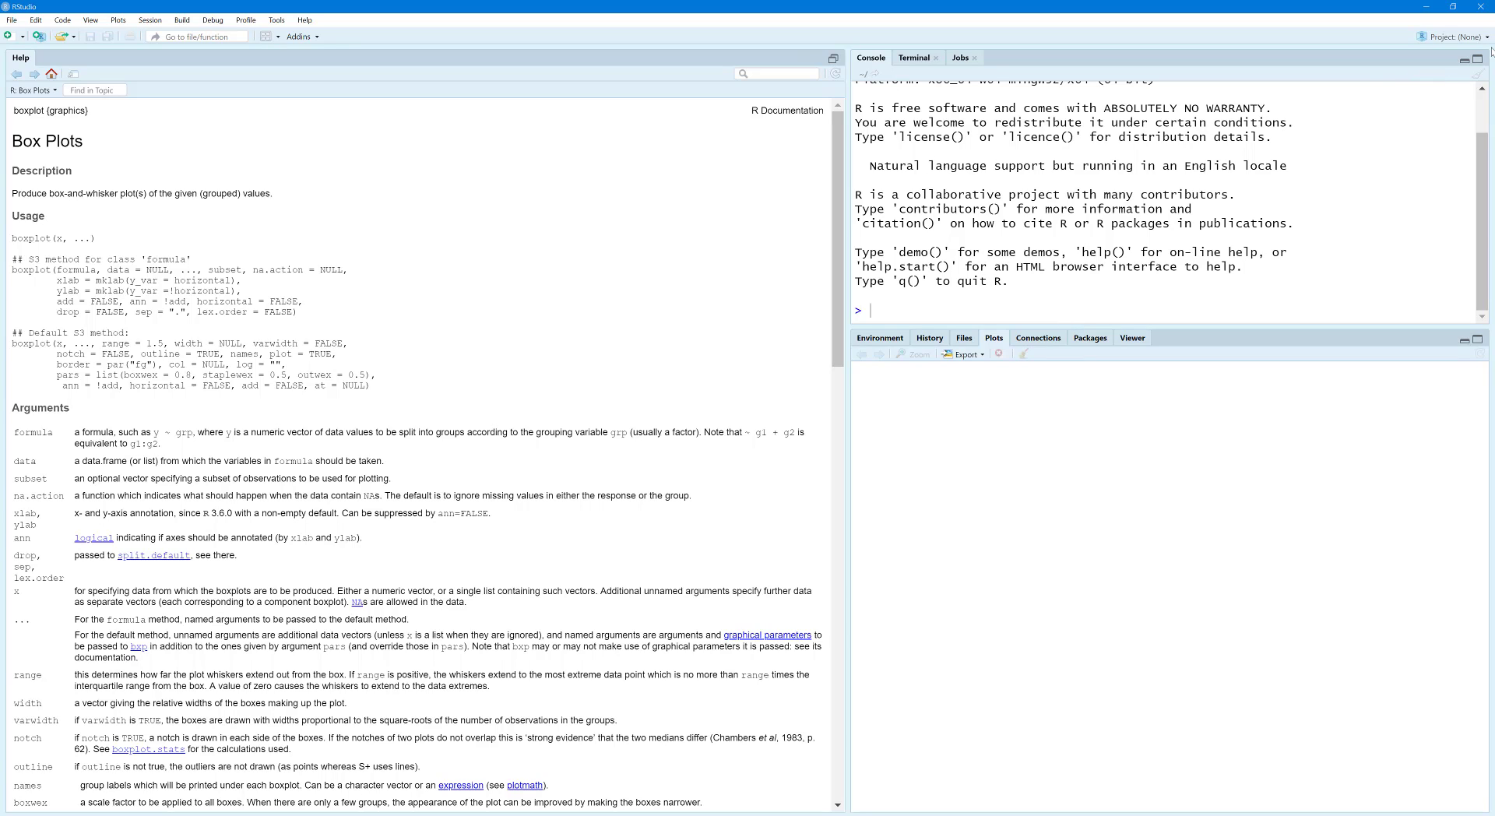
Step: Create a new project in a new directory named "Project 1" inside the class_demo_temp folder
left_click(1450, 42)
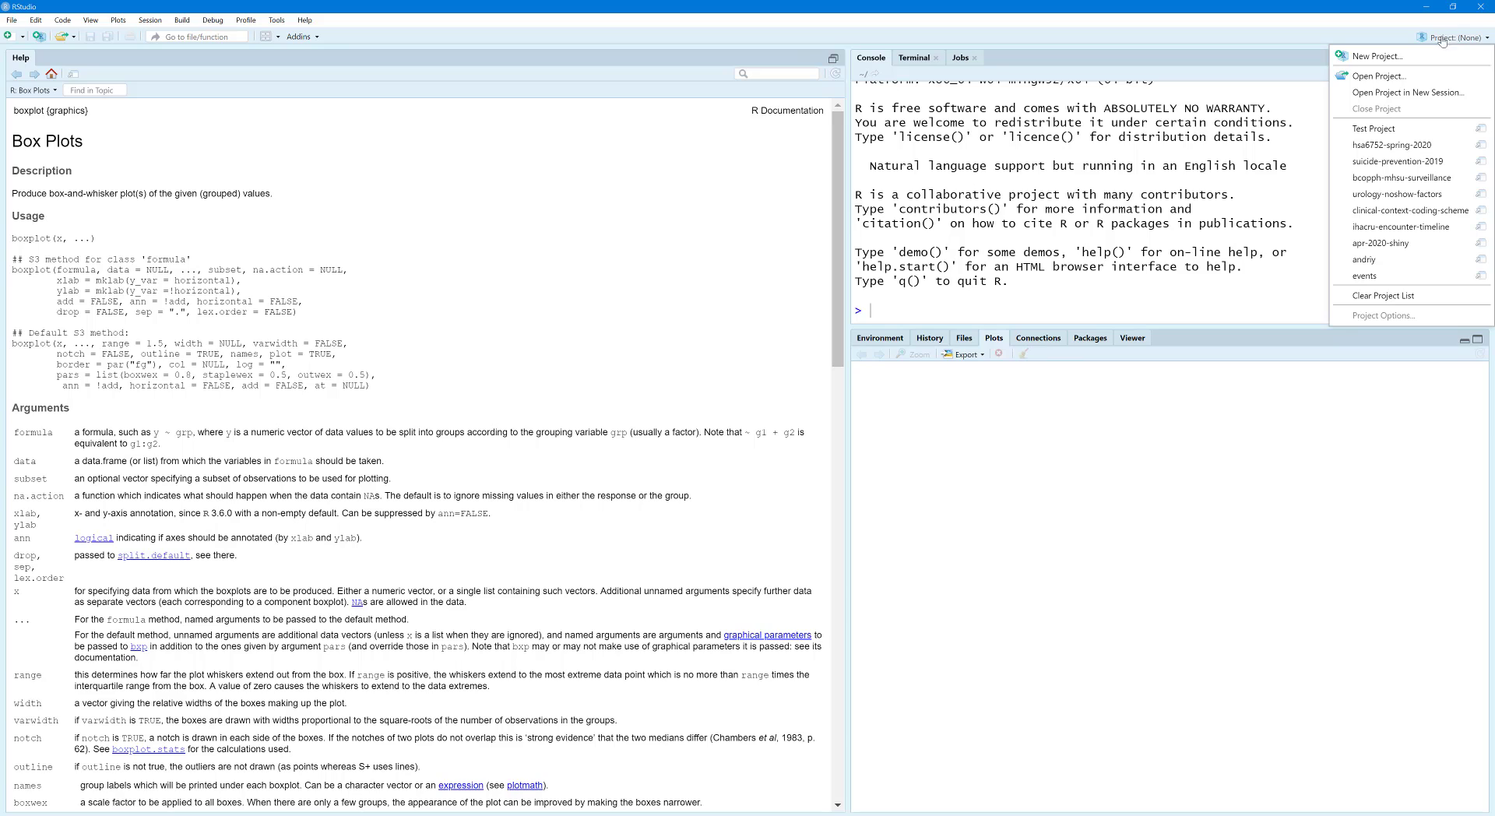
left_click(1374, 57)
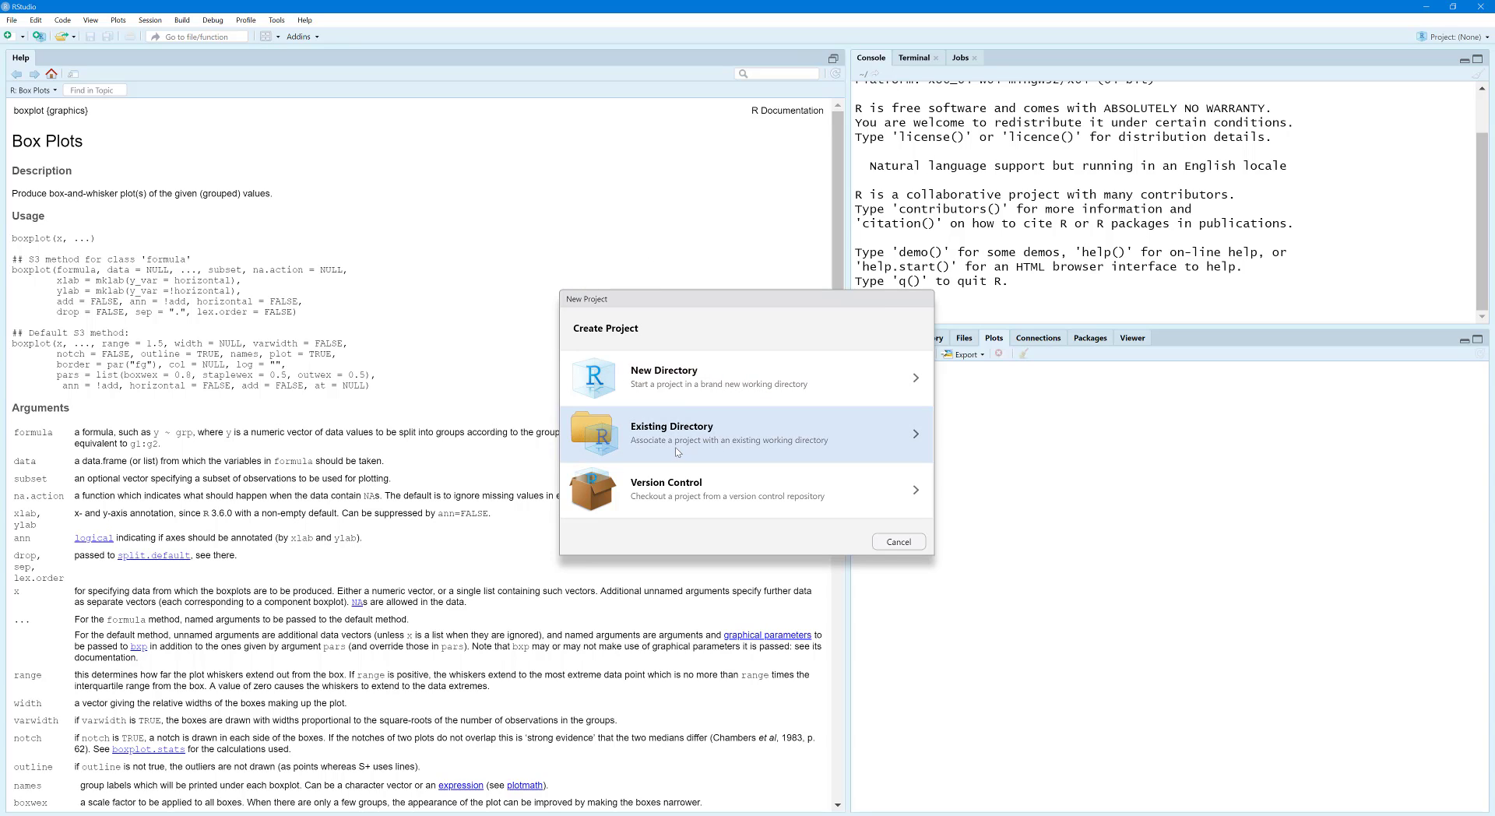
left_click(679, 384)
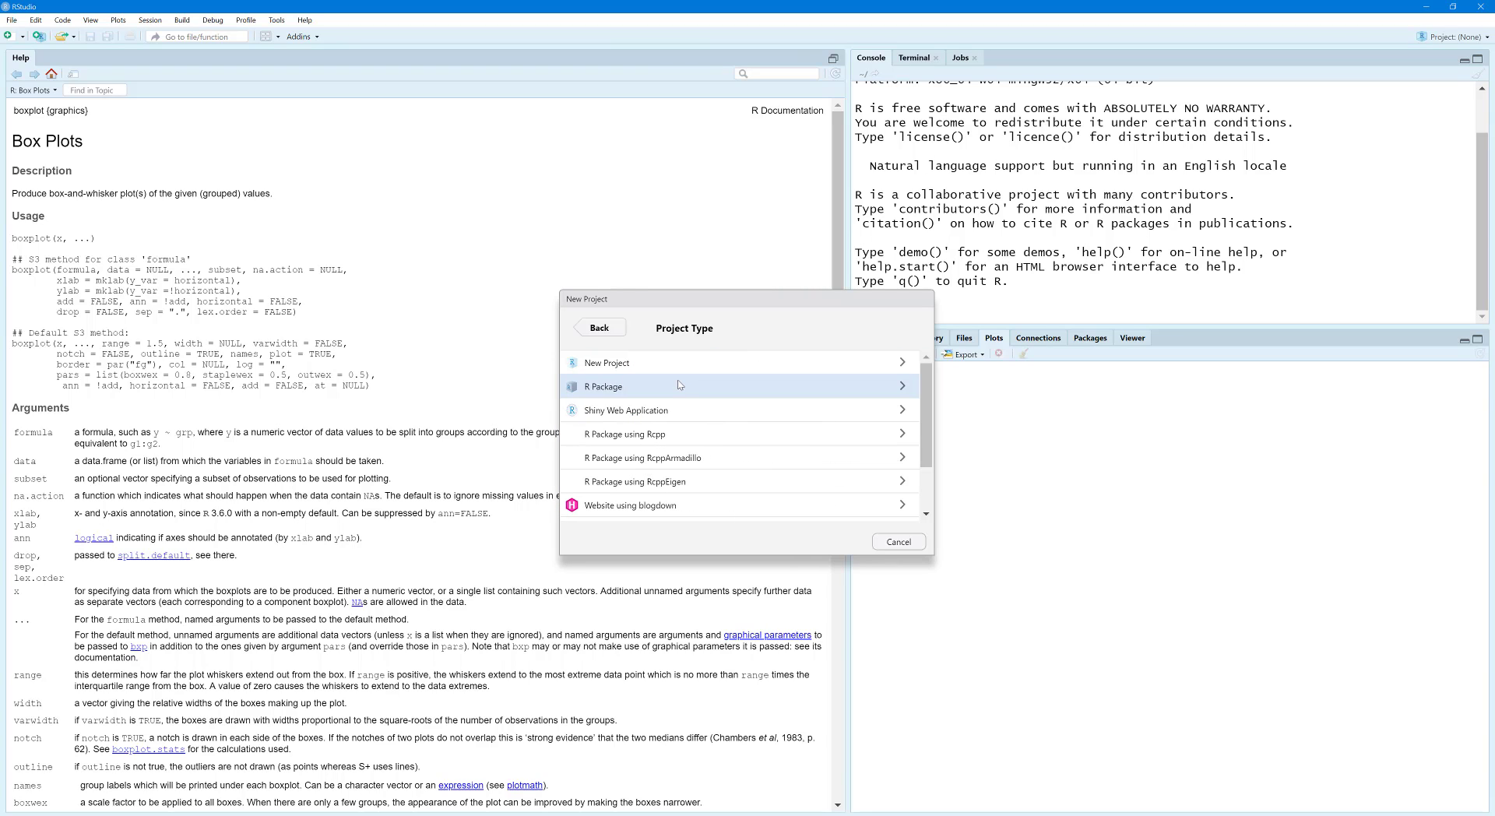
left_click(609, 364)
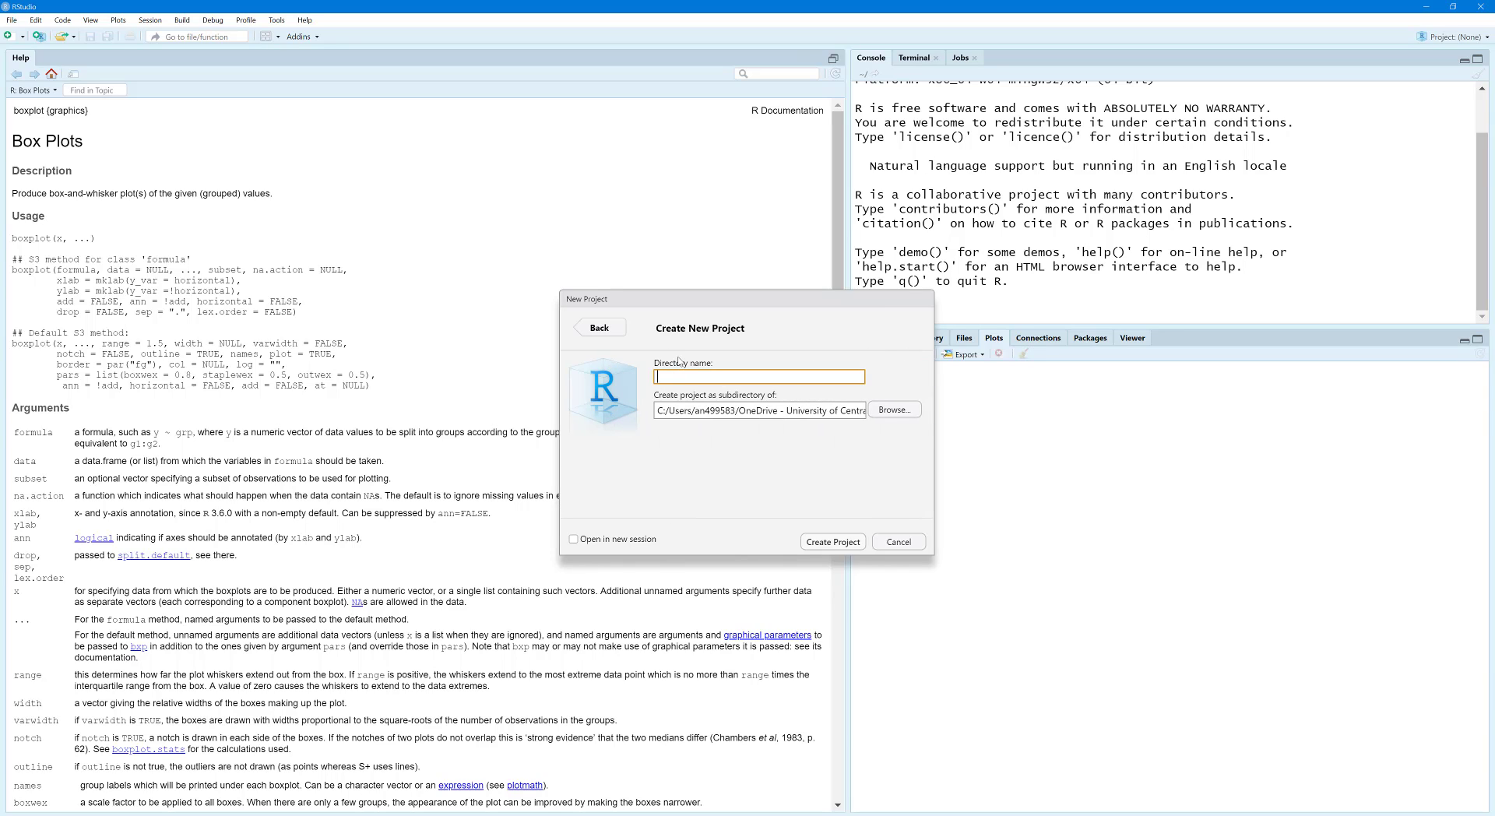
type("Project 1")
left_click(895, 409)
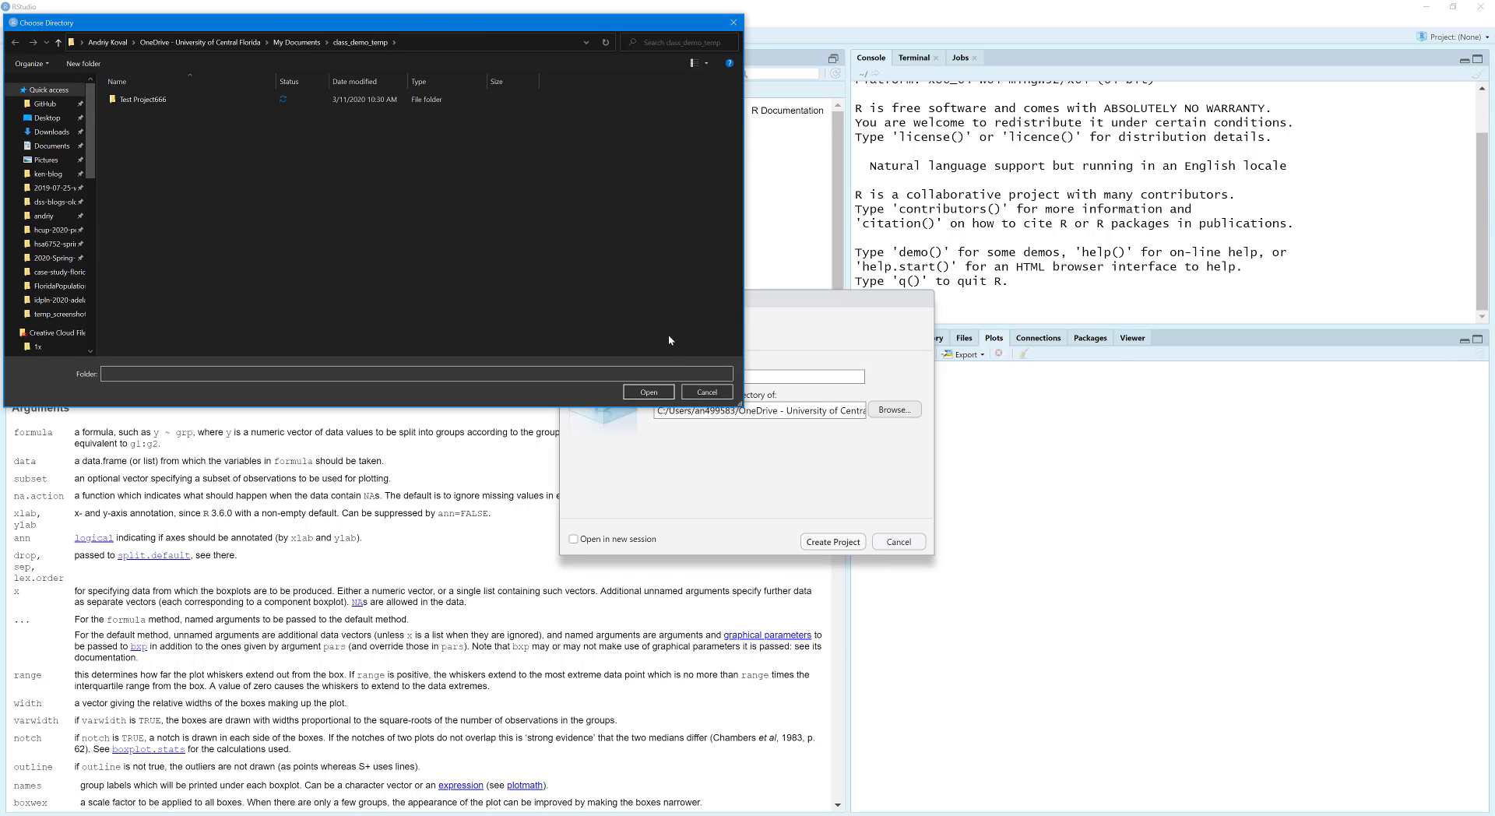
left_click(649, 392)
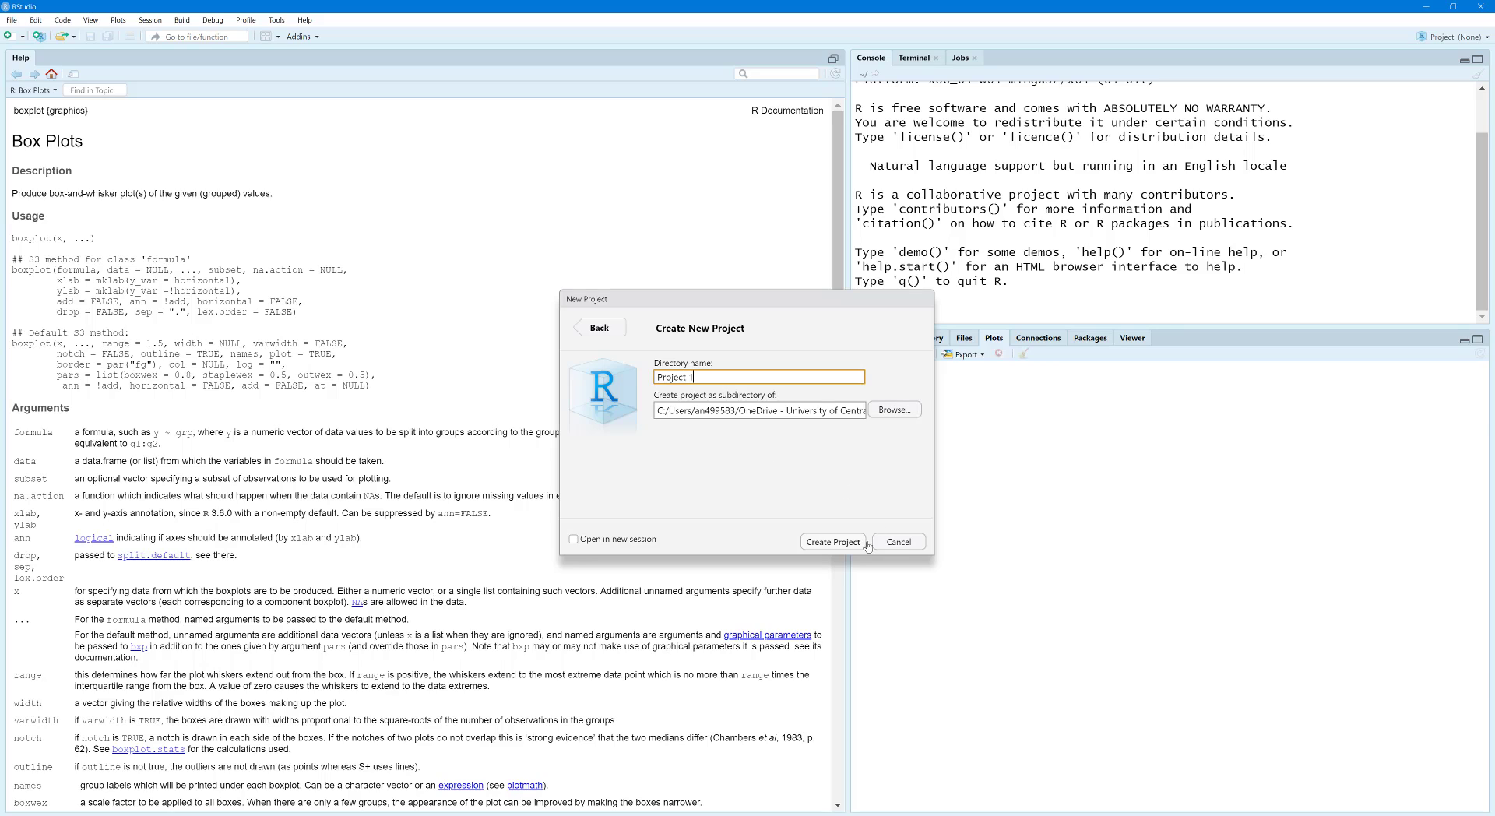
left_click(835, 543)
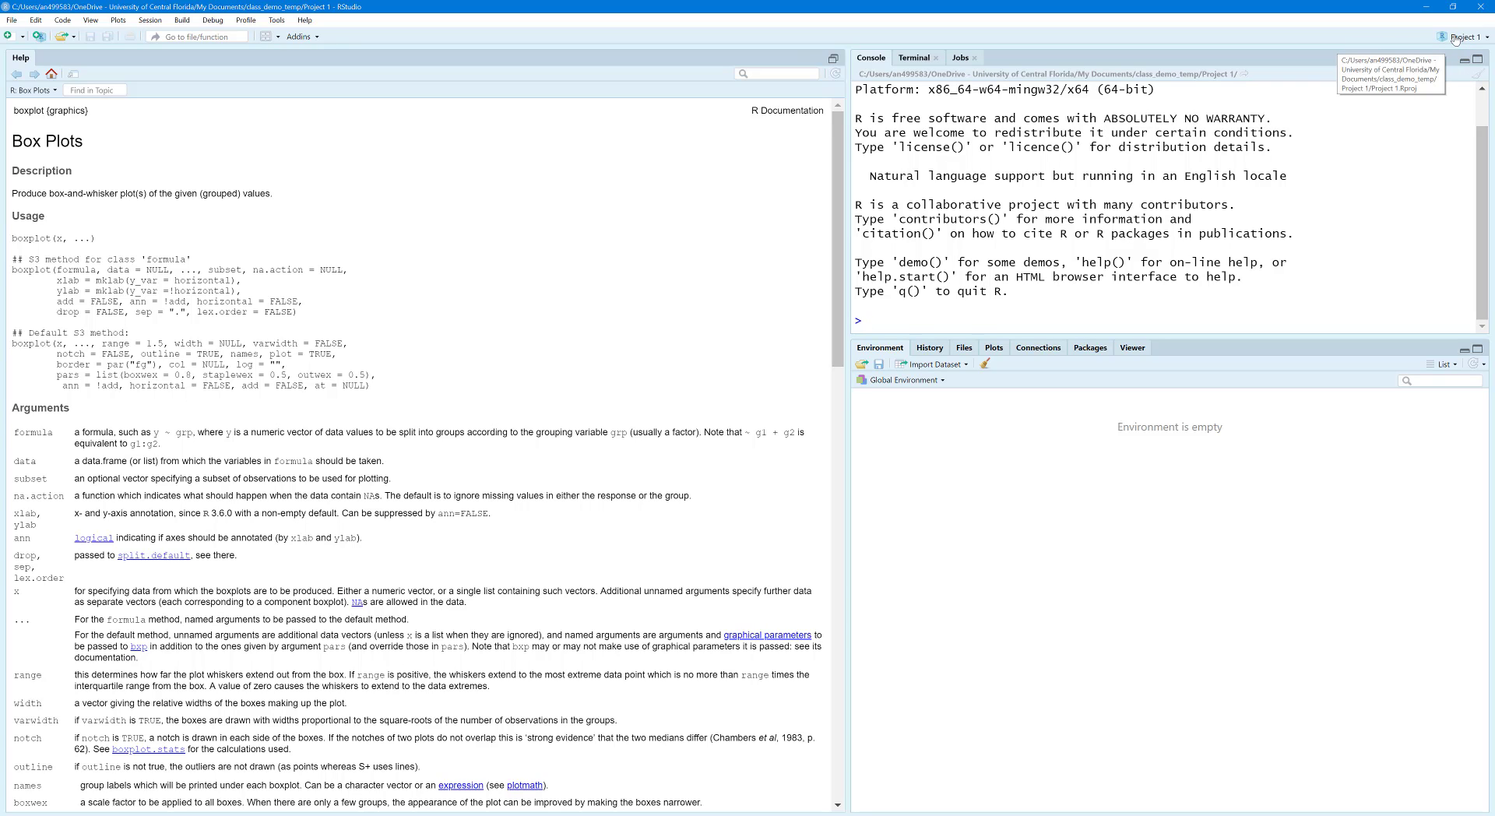
Step: Run getwd() in the console and highlight the project path in its output
type("g")
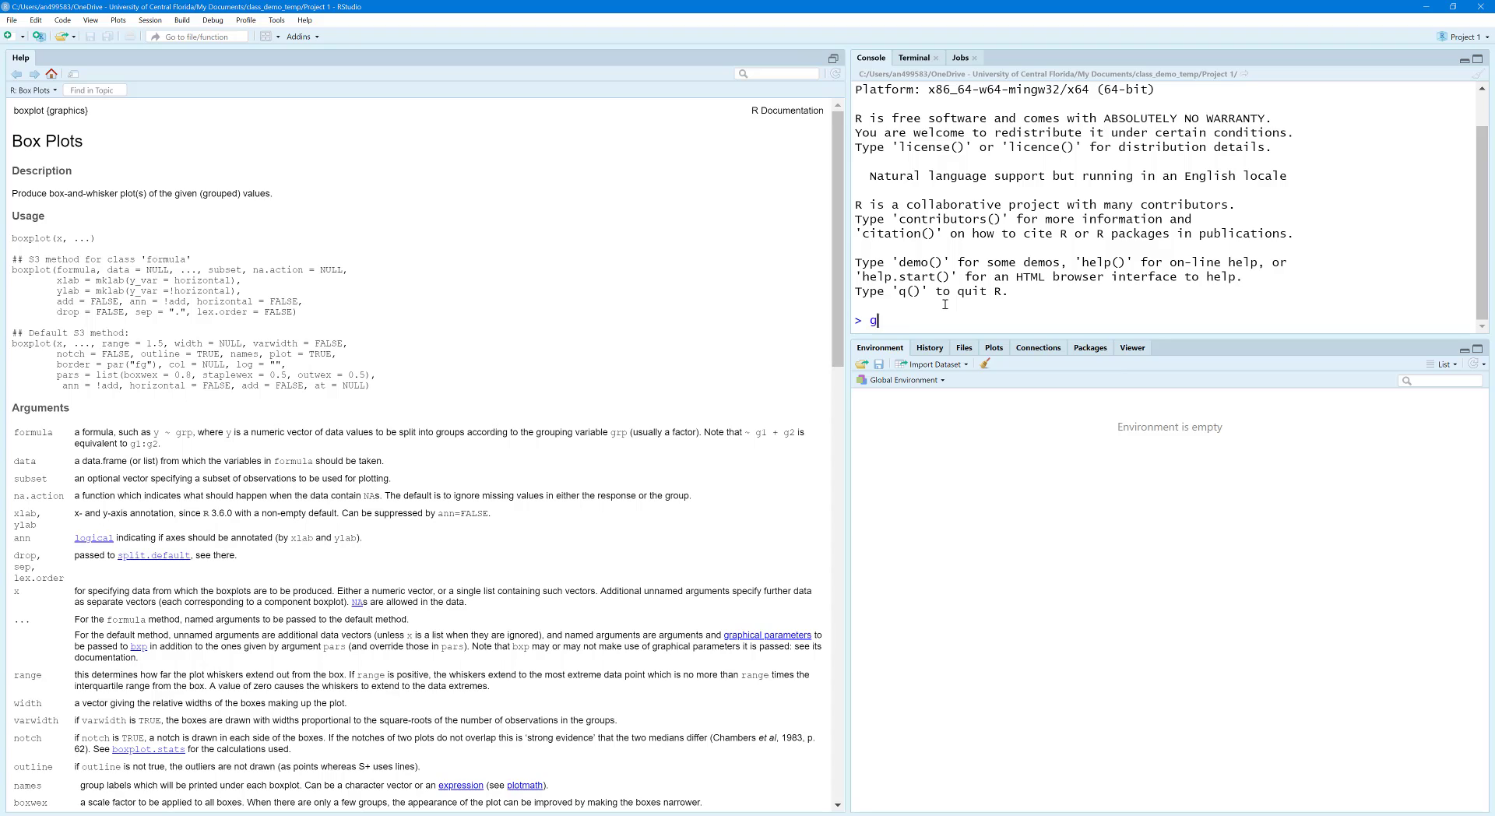
type("etwd(")
key("Return")
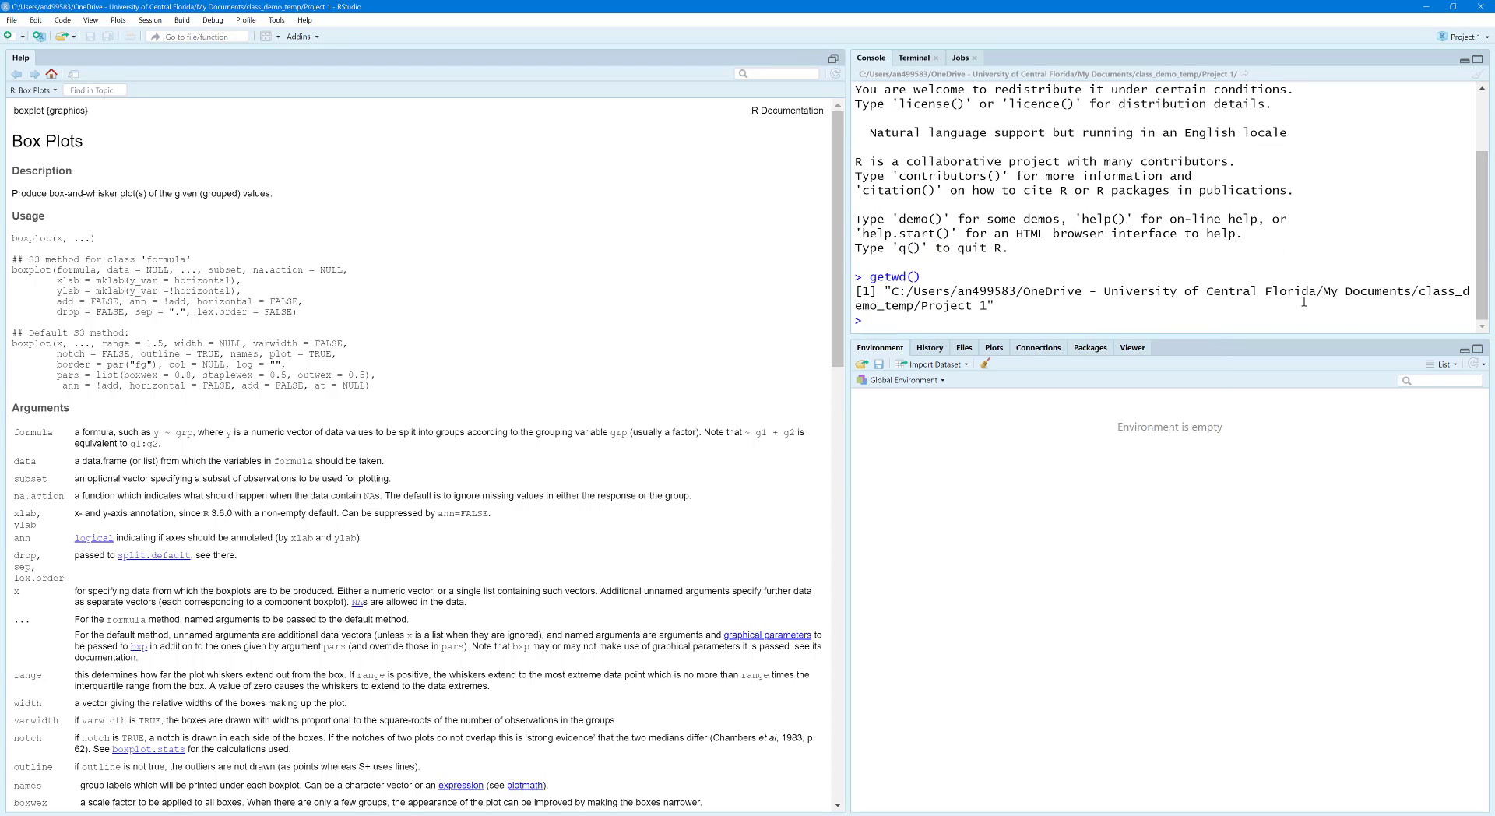
left_click_drag(986, 306, 1024, 291)
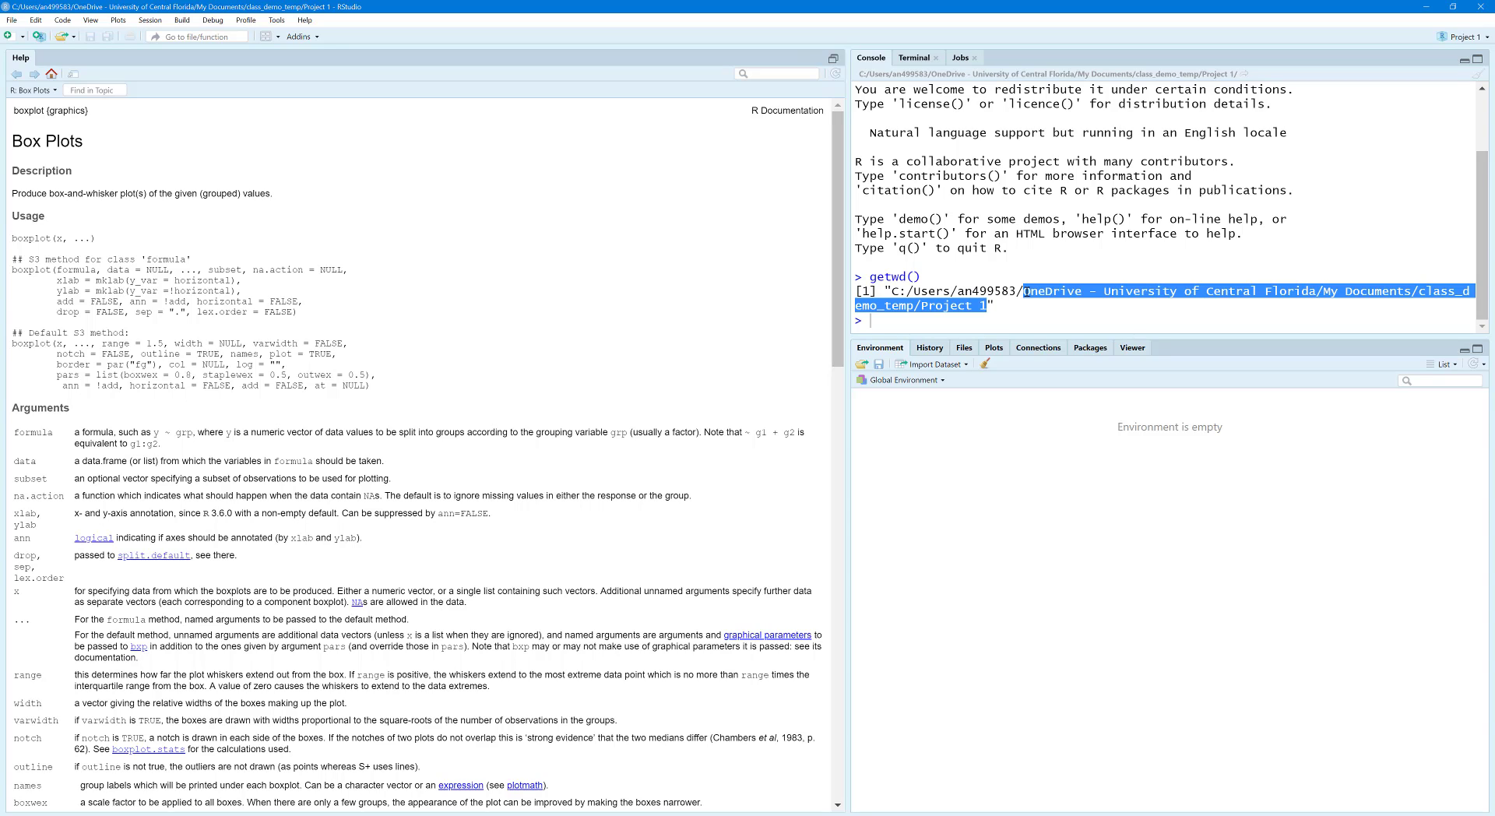
Step: Show the project's files and create a new folder named "data" in the project directory
left_click(964, 349)
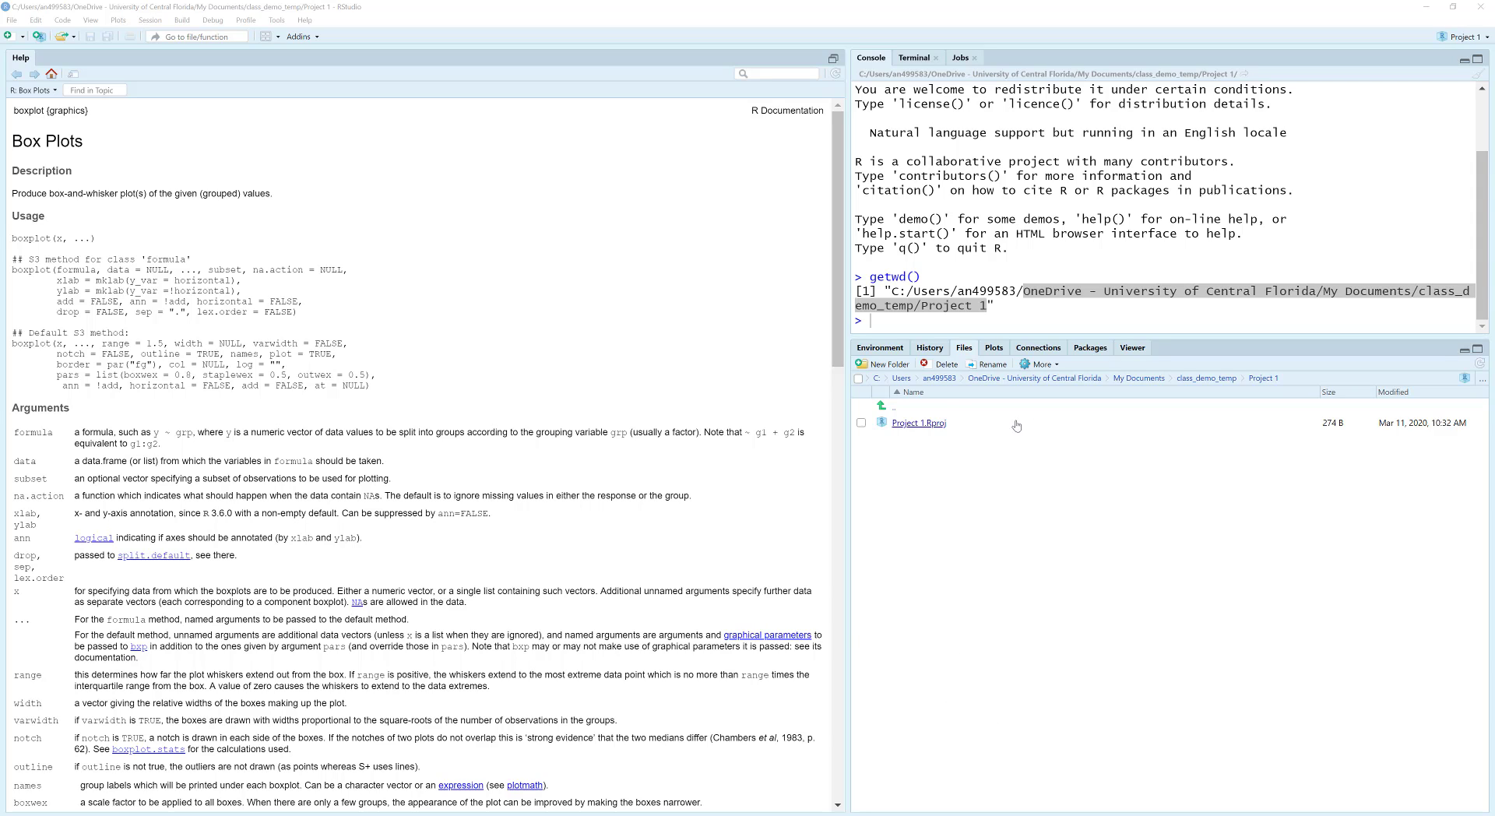
left_click(881, 368)
type("d")
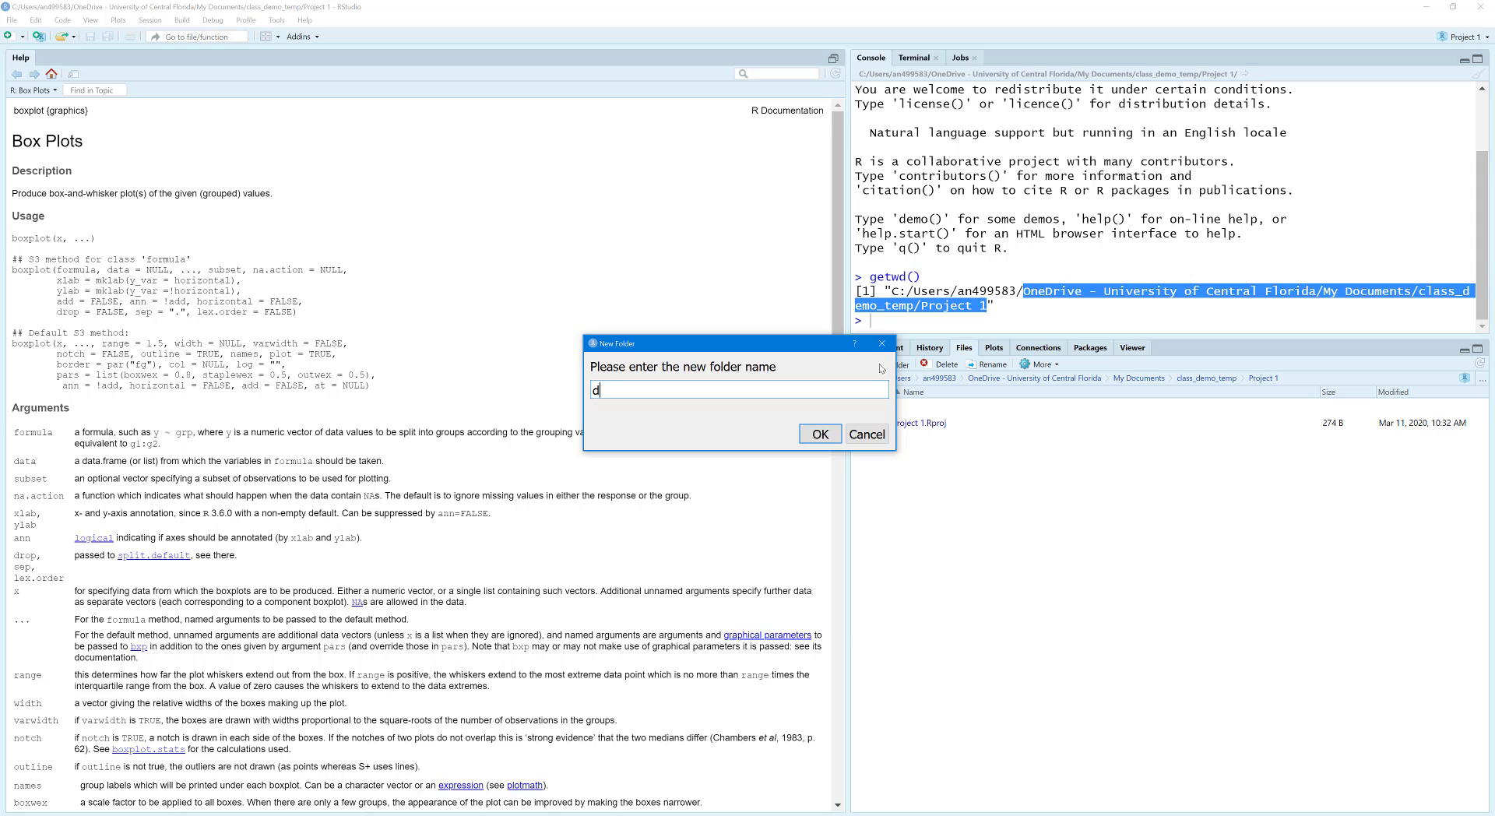
type("ata")
key("Return")
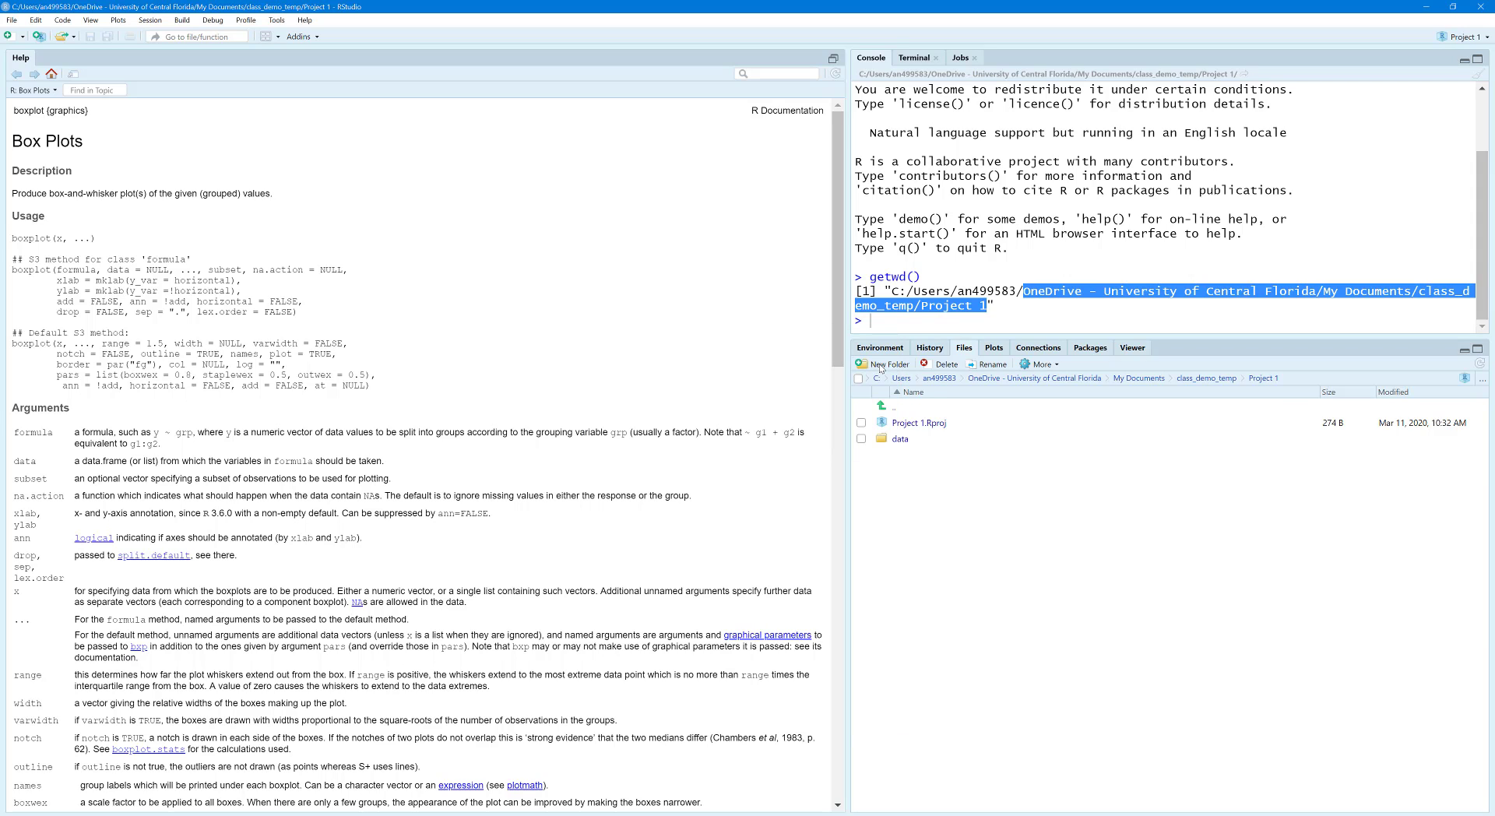
Step: Create a second folder named "analysis" in the project directory
left_click(881, 367)
type("an")
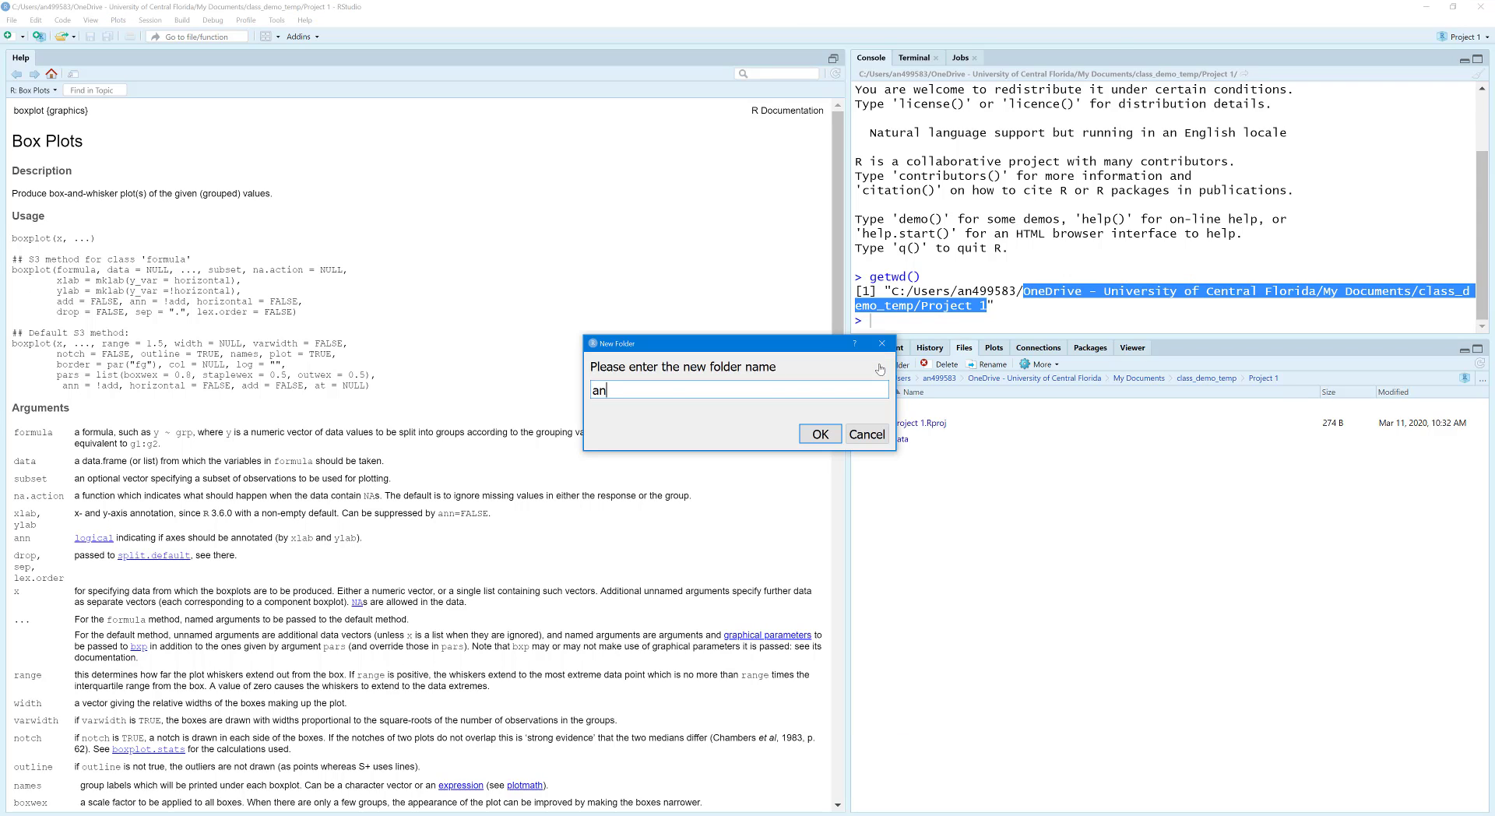
type("alysis")
key("Return")
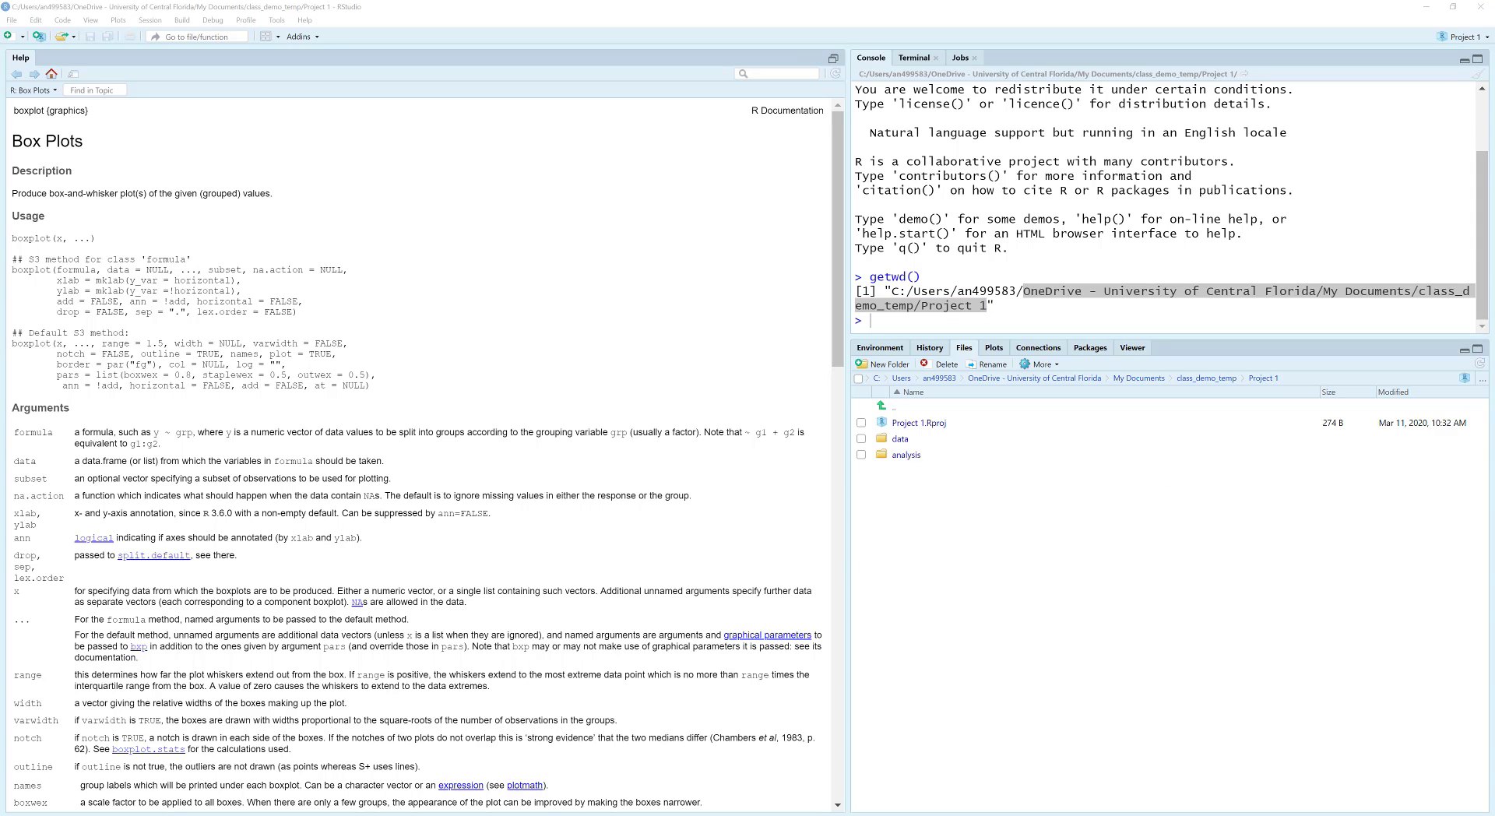
Step: Sort the project's file list by name in descending order
left_click(880, 396)
left_click(881, 394)
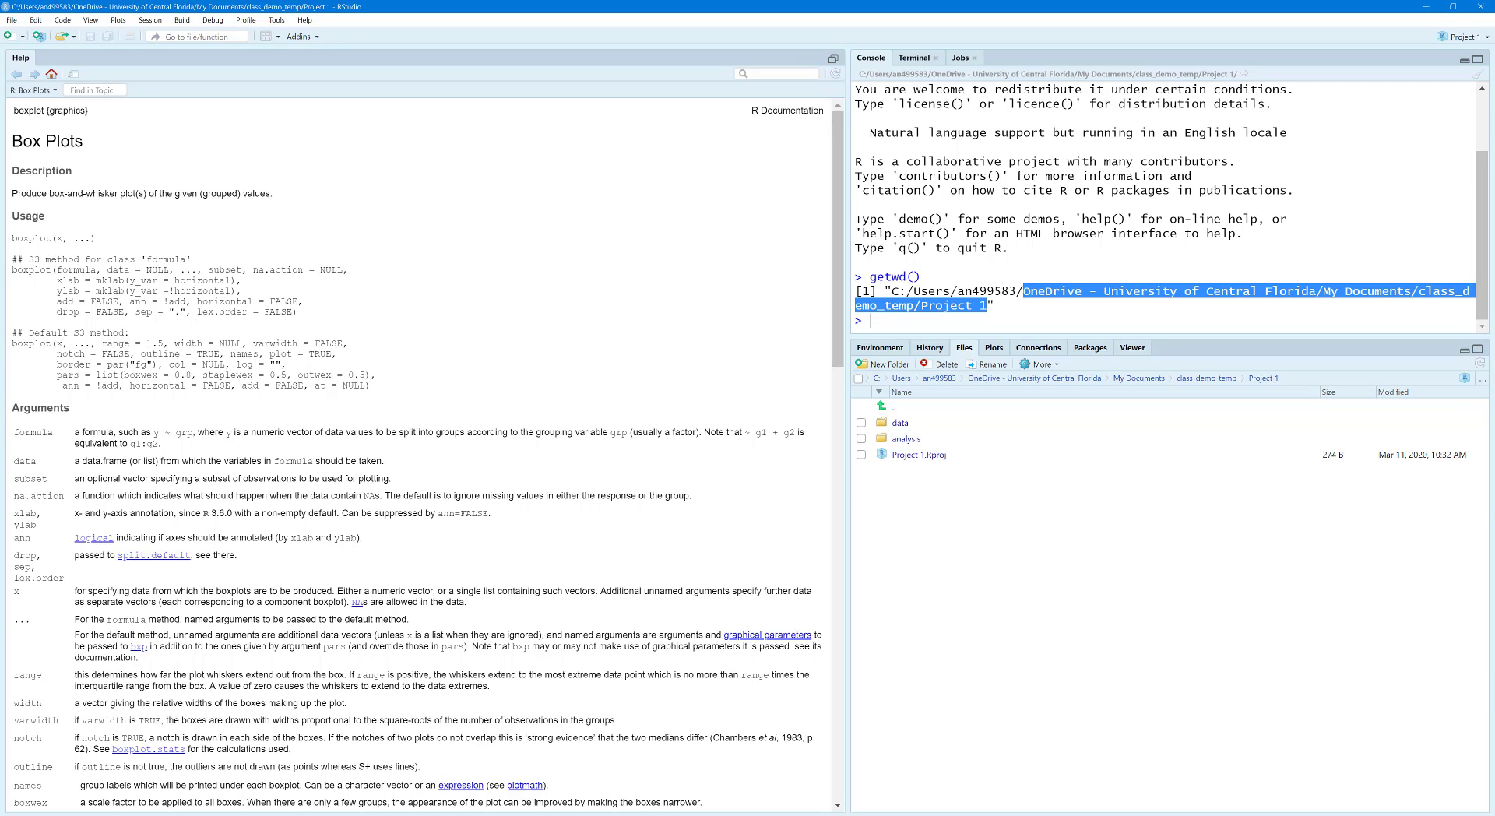
key("alt+Tab")
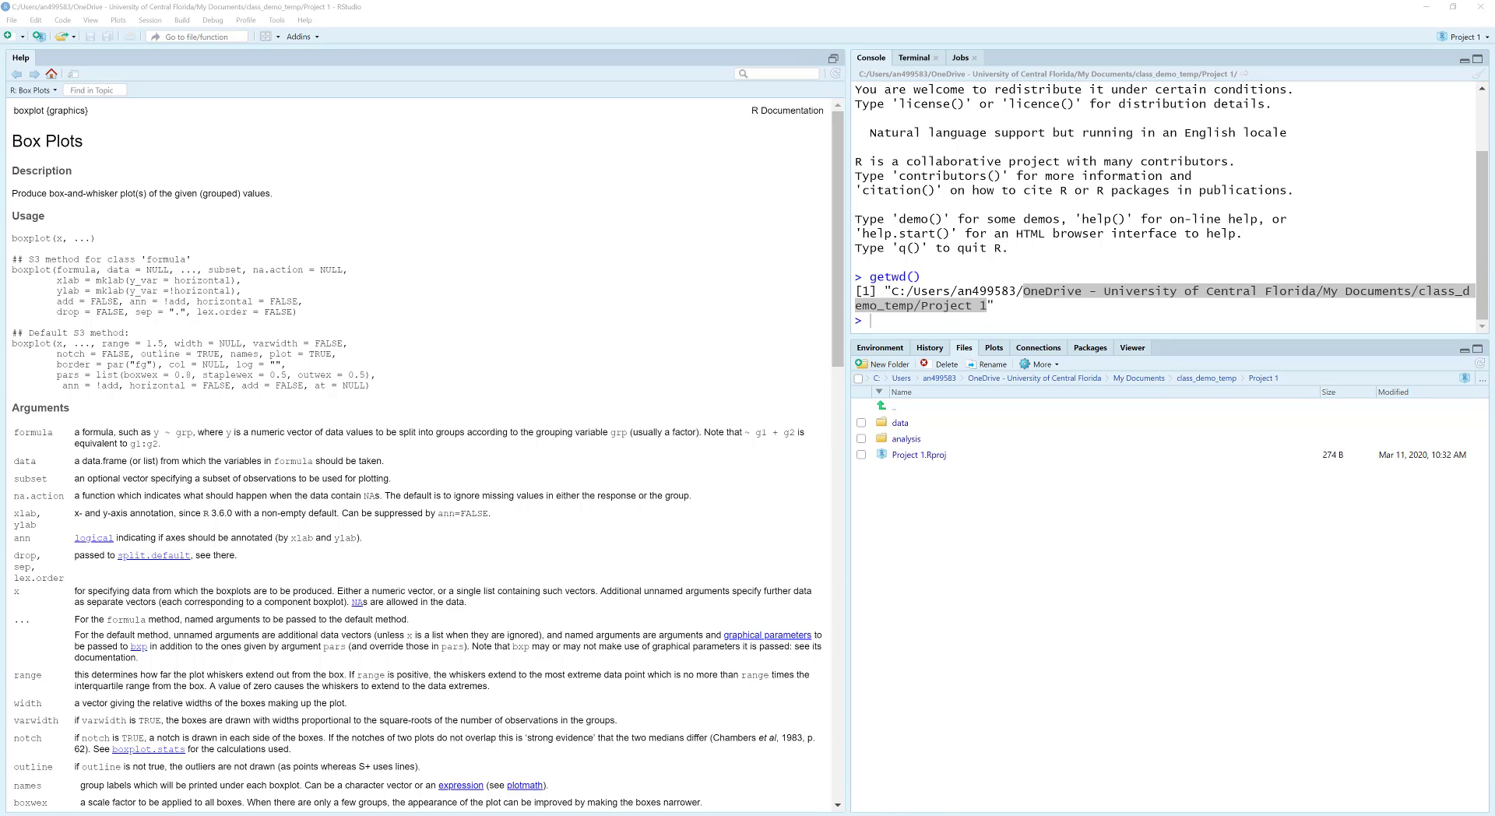
Step: Create an R Markdown document titled "My report 1" with HTML output, and minimize the Help pane
left_click(11, 23)
mouse_move(31, 42)
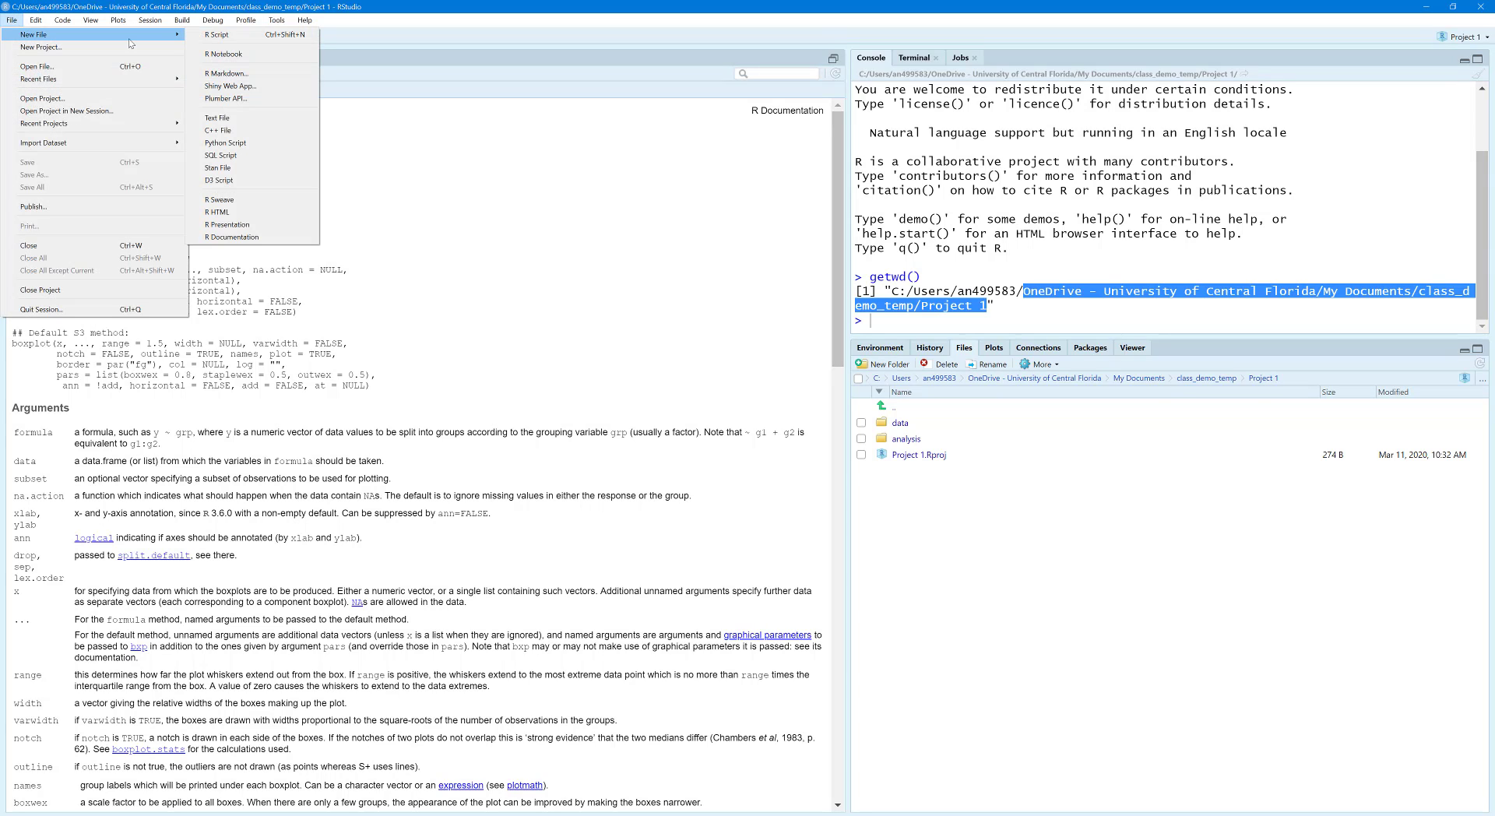
left_click(246, 75)
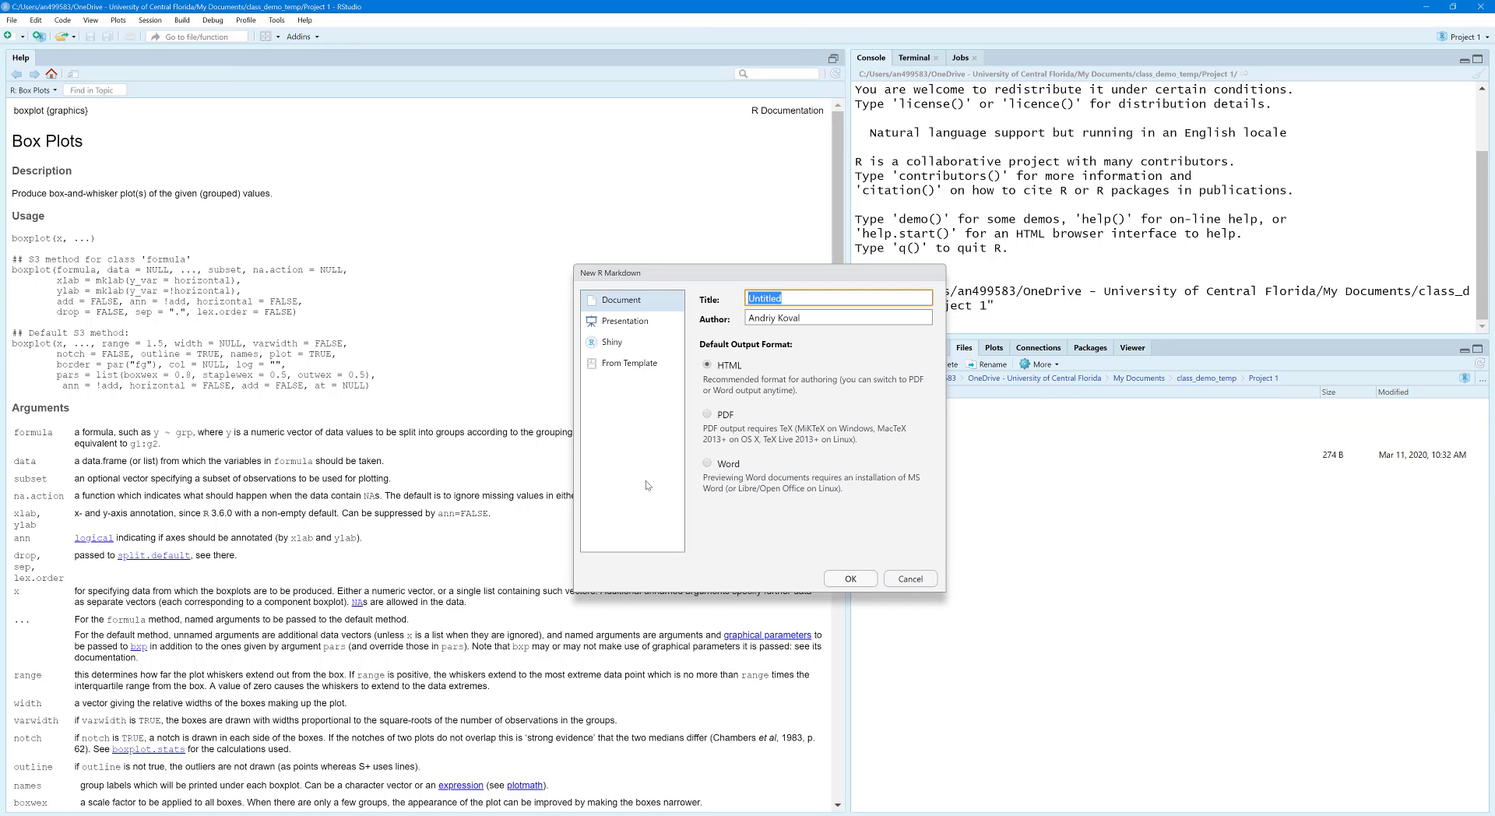
type("My report 12")
left_click(851, 580)
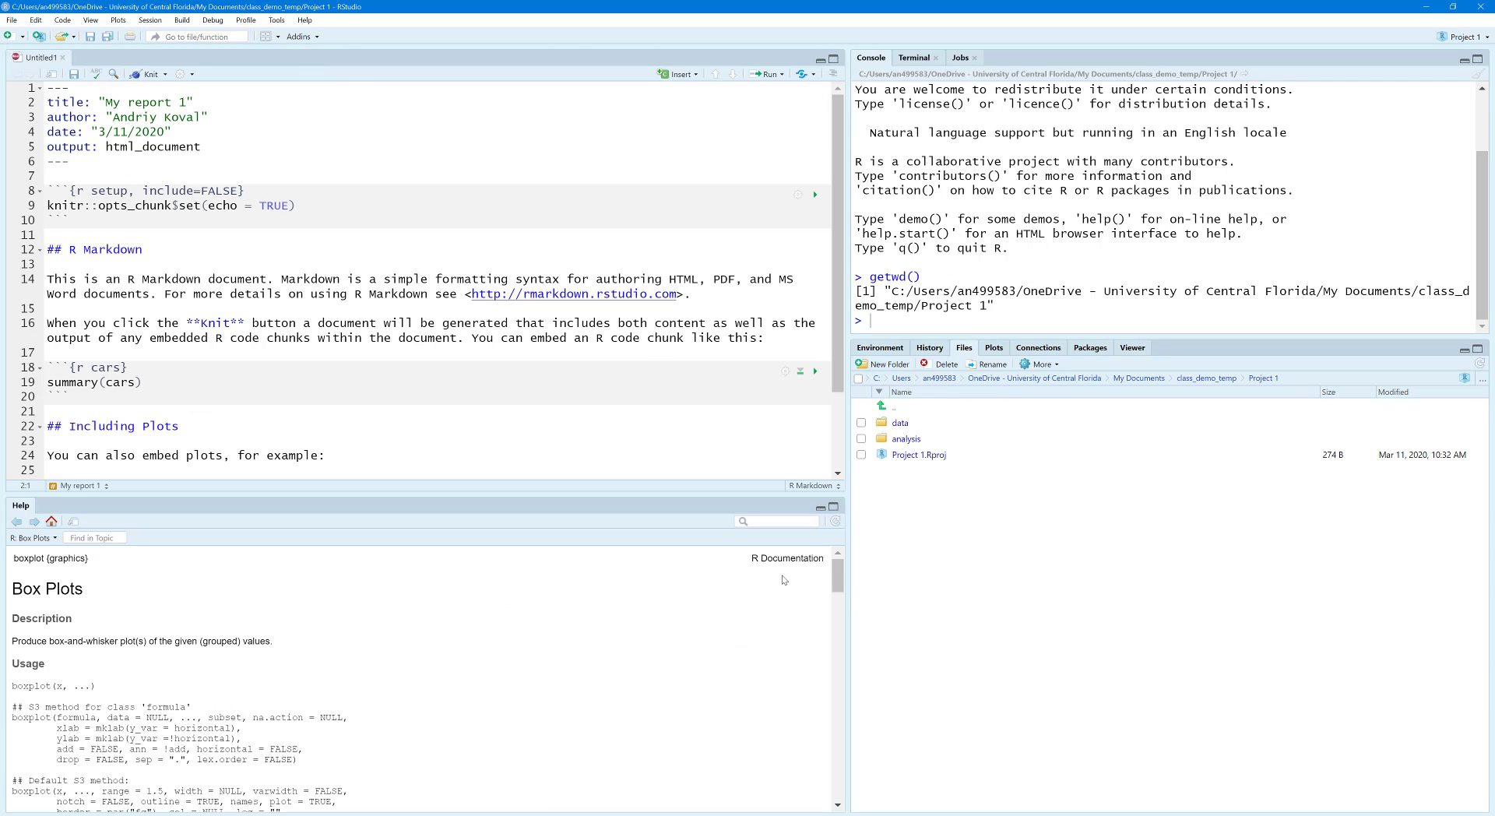
left_click(822, 509)
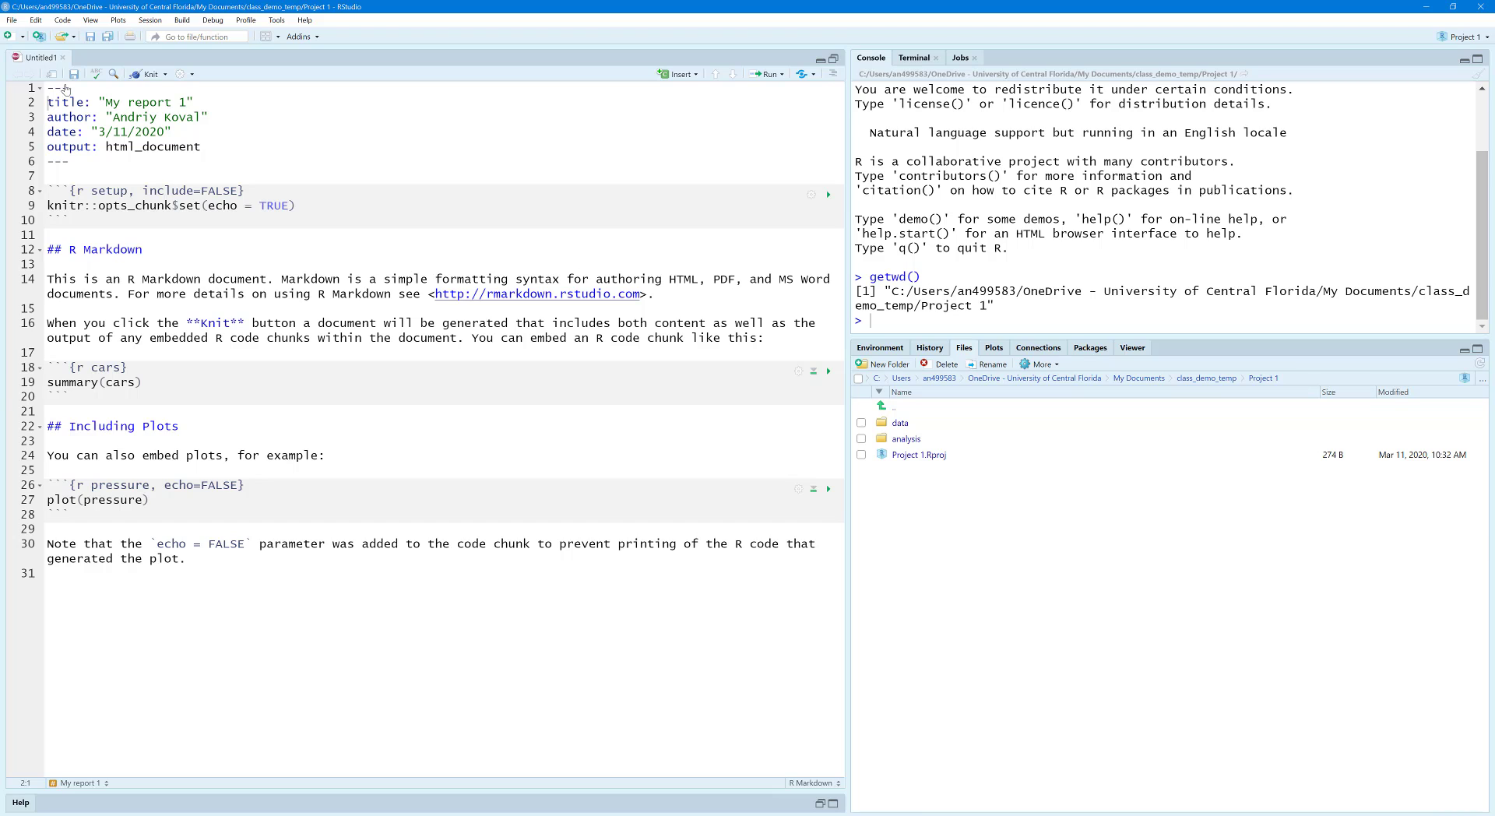
Step: Examine the R Markdown template's body, including its section headings, explanatory text and the summary(cars) code chunk
left_click(233, 613)
left_click_drag(188, 576, 43, 189)
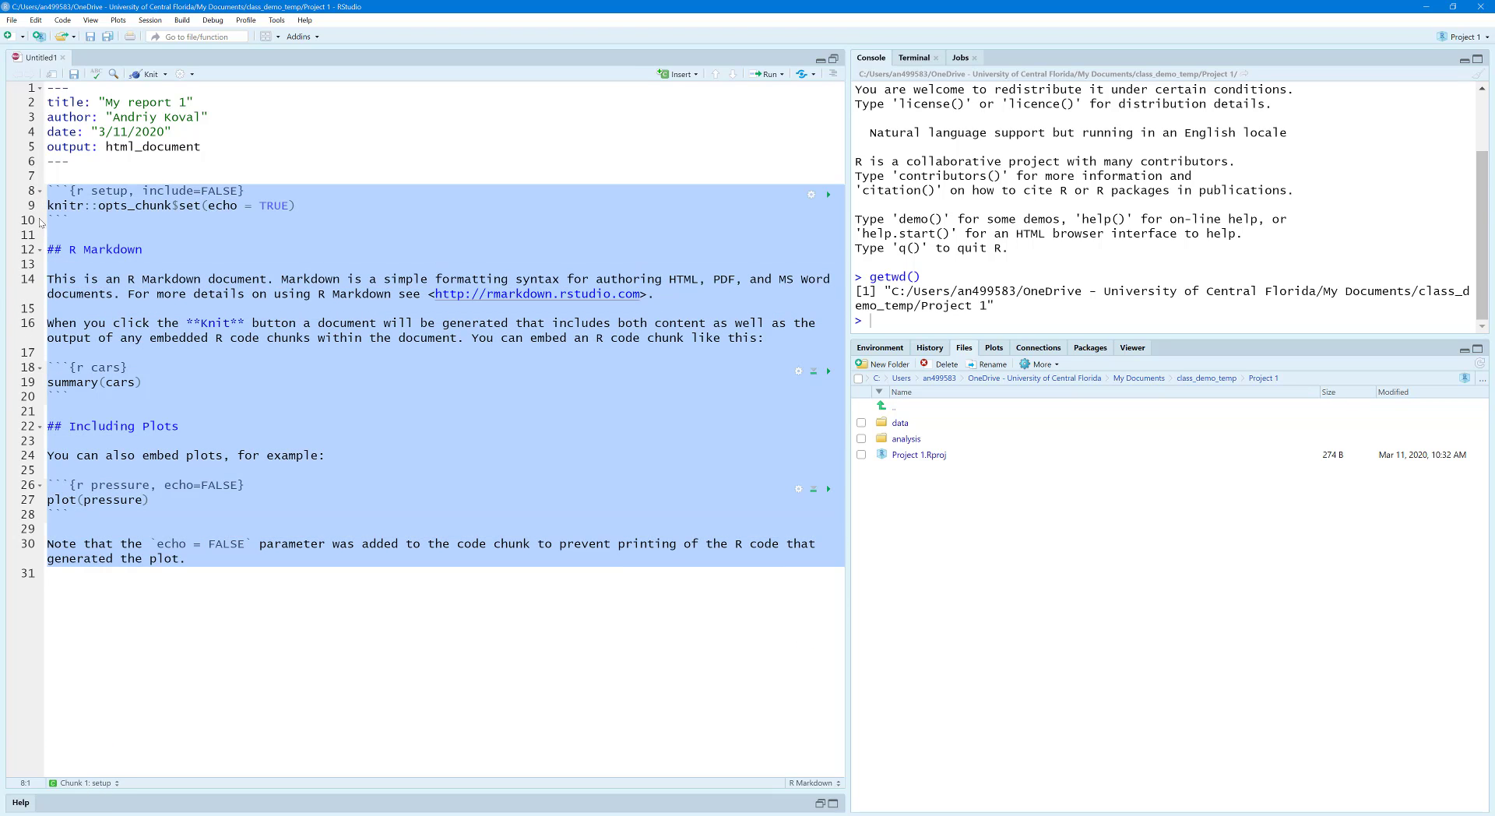
left_click(93, 265)
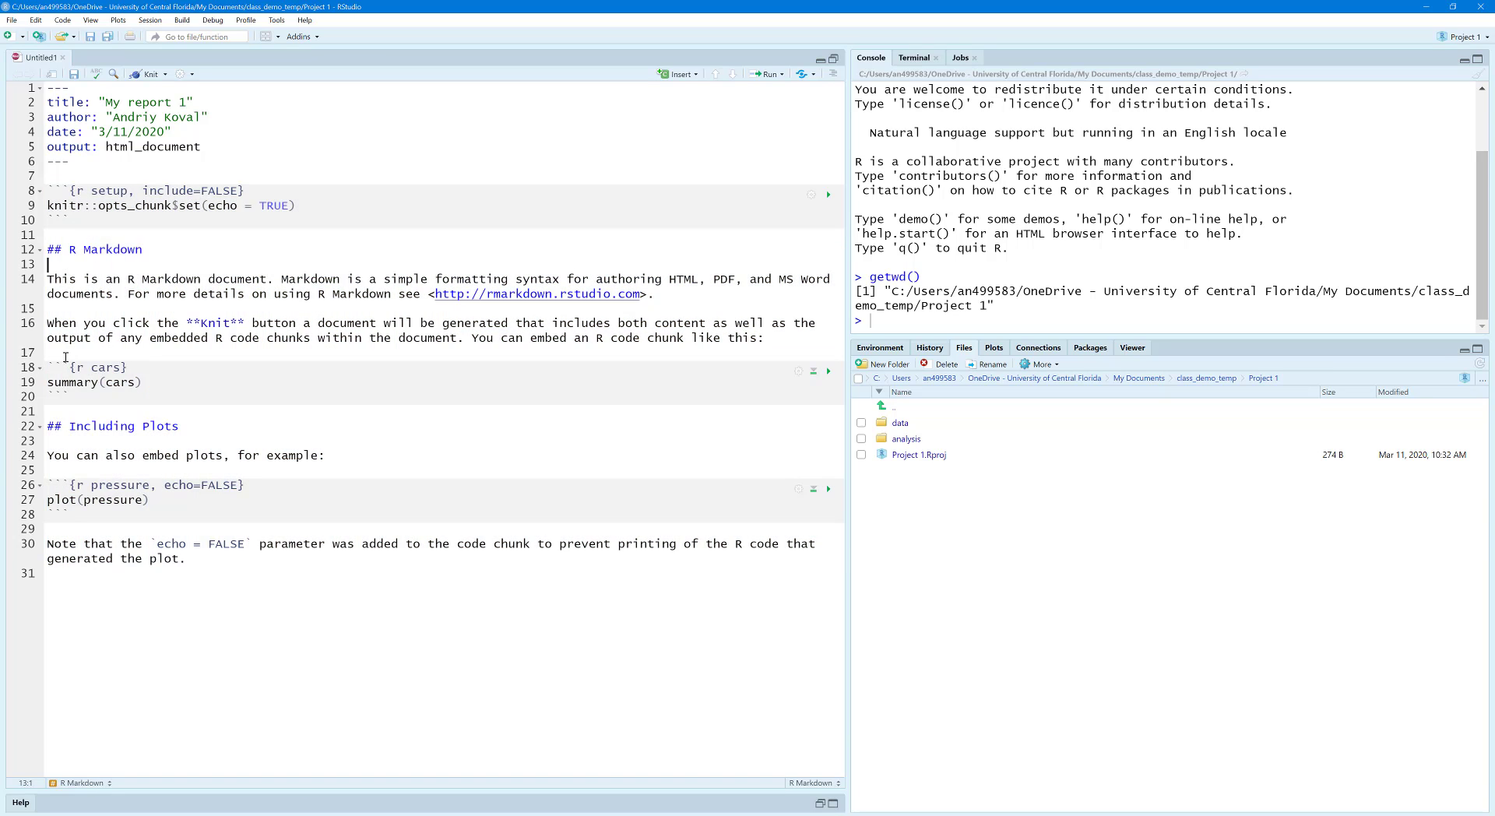
left_click_drag(65, 357, 49, 279)
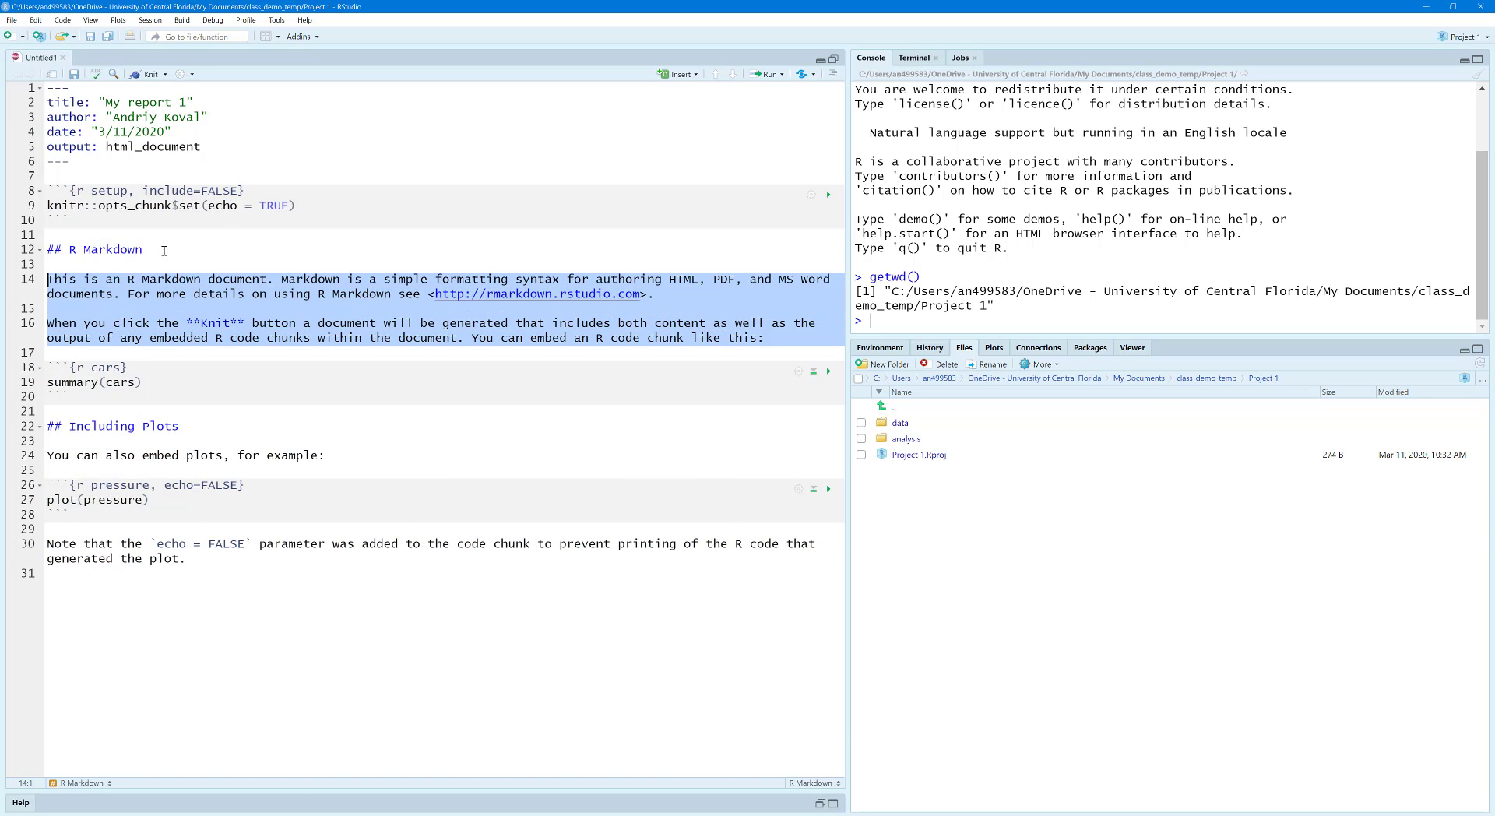
left_click_drag(165, 250, 2, 248)
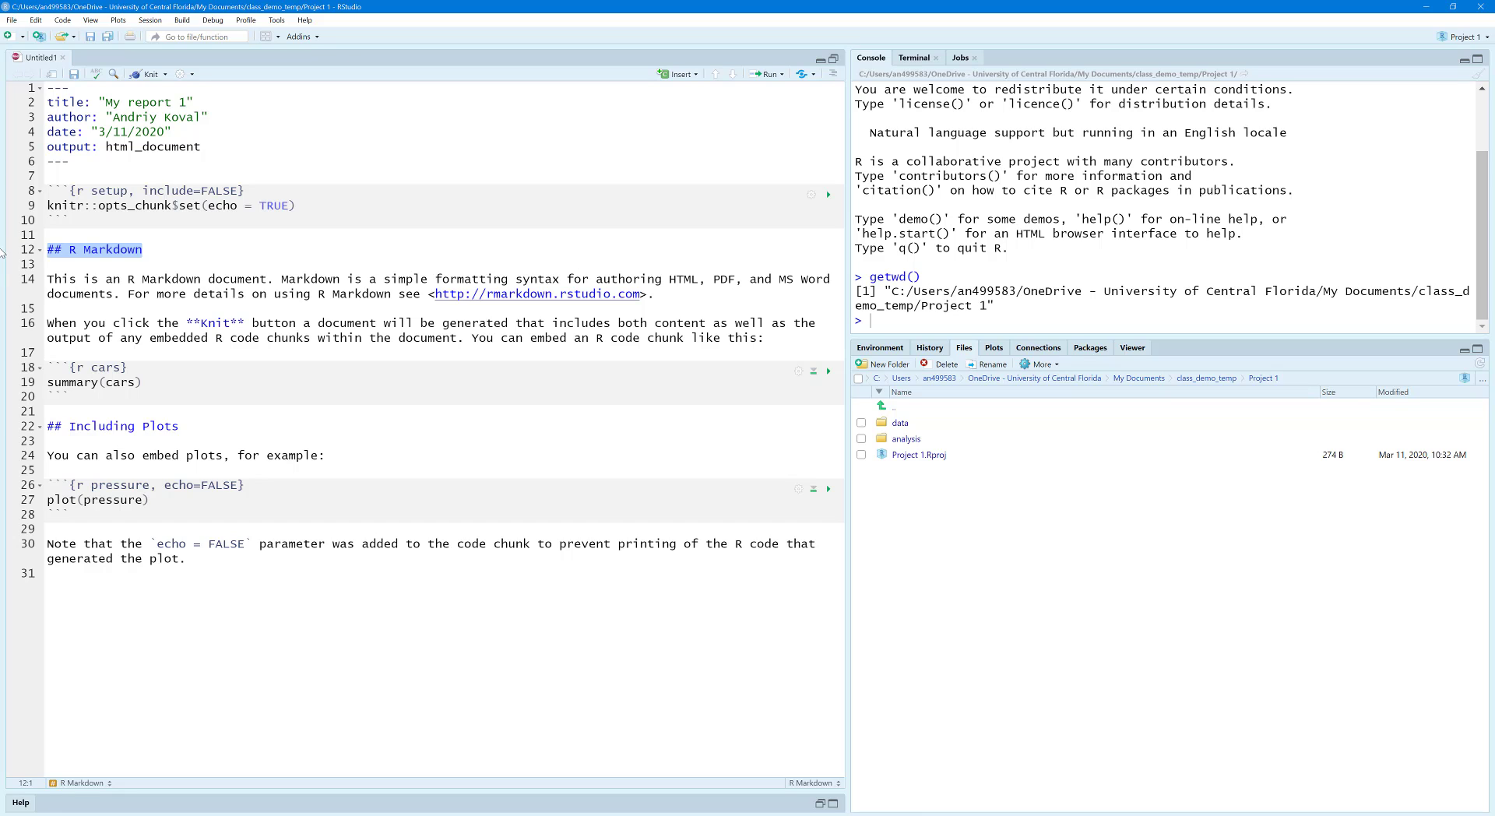
left_click_drag(191, 429, 46, 425)
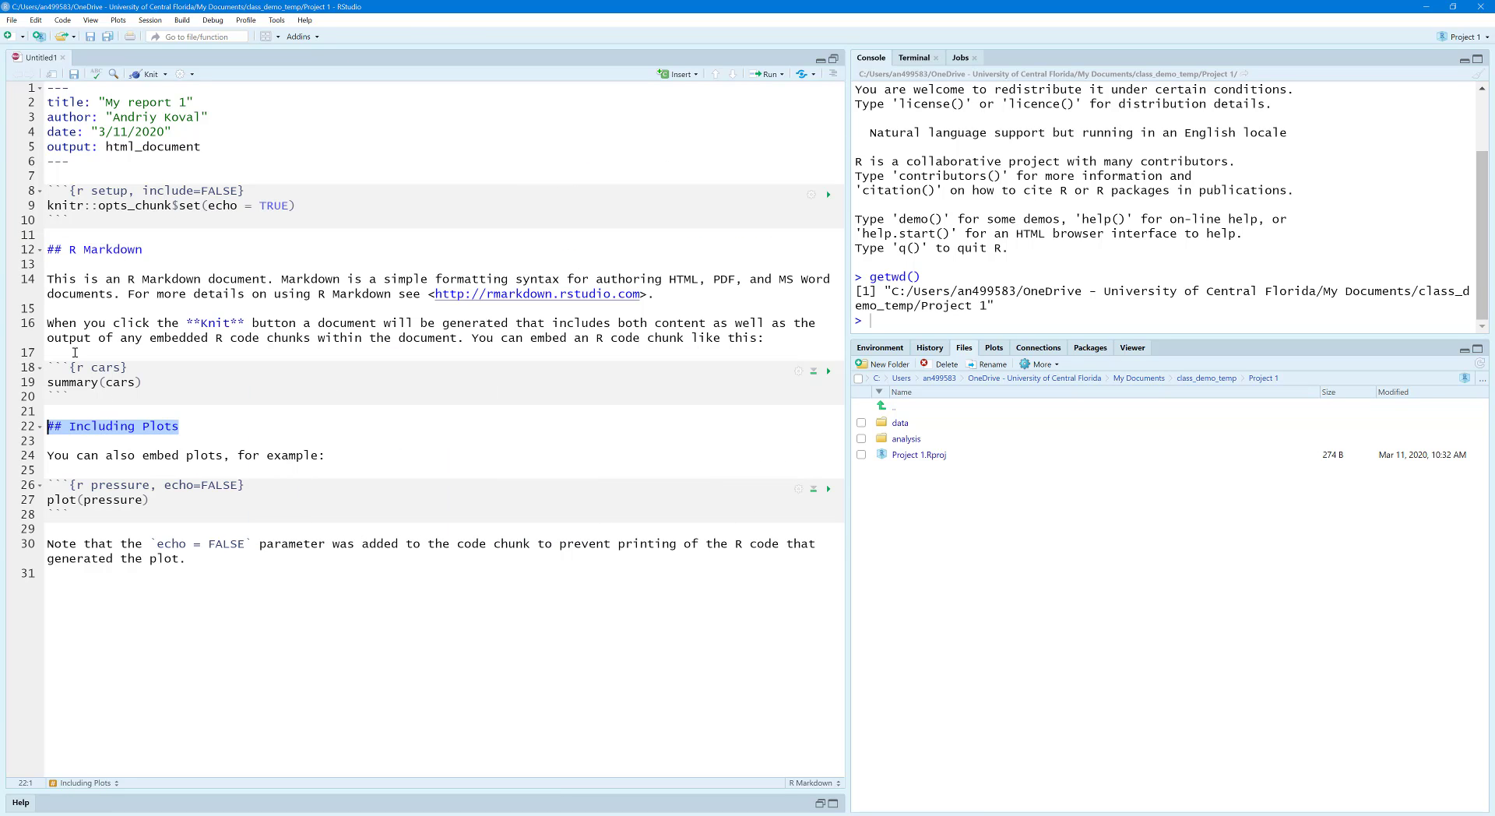
left_click_drag(75, 353, 30, 276)
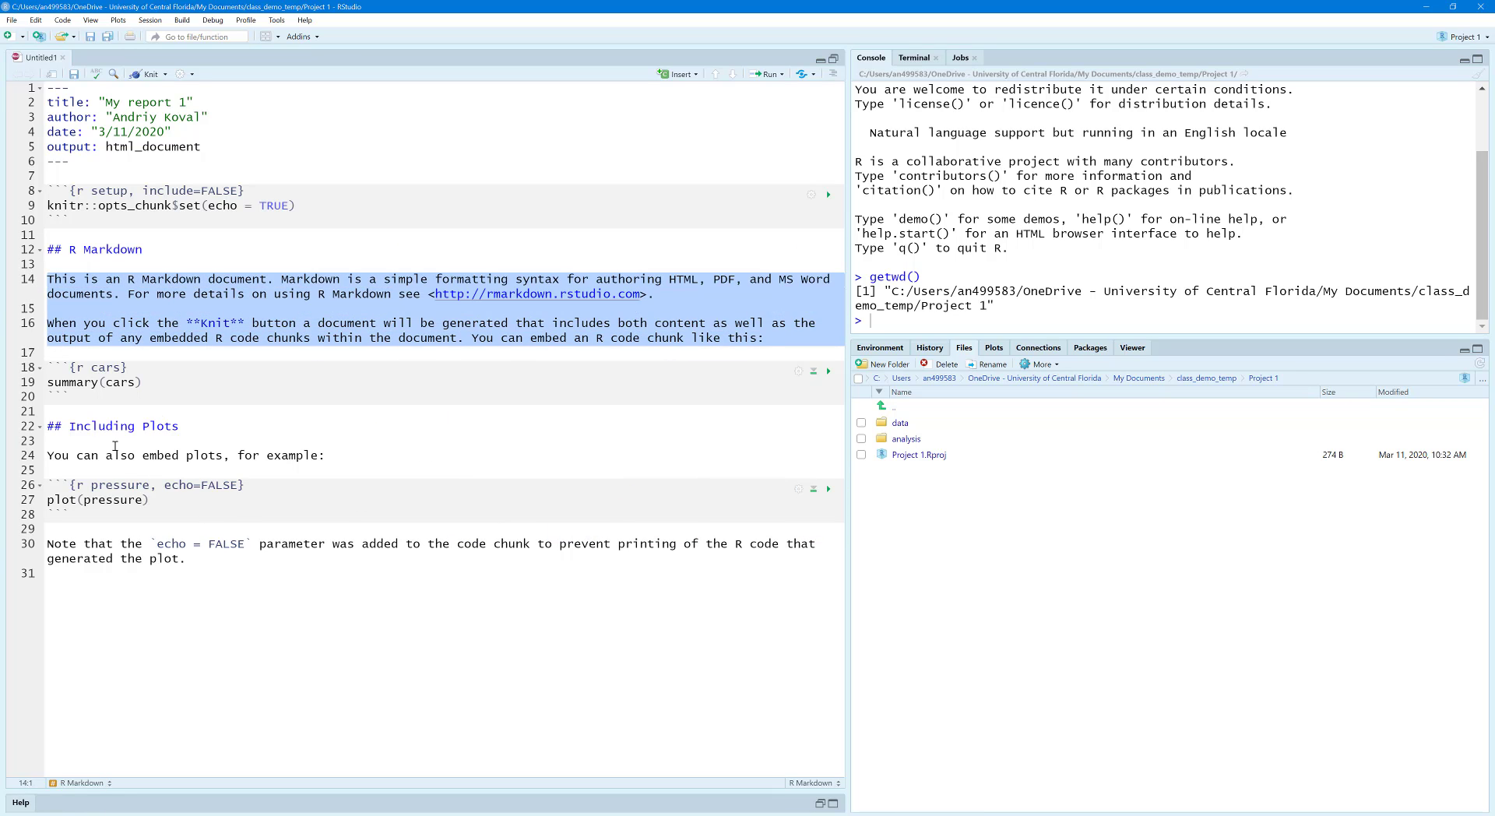
left_click_drag(82, 467, 42, 444)
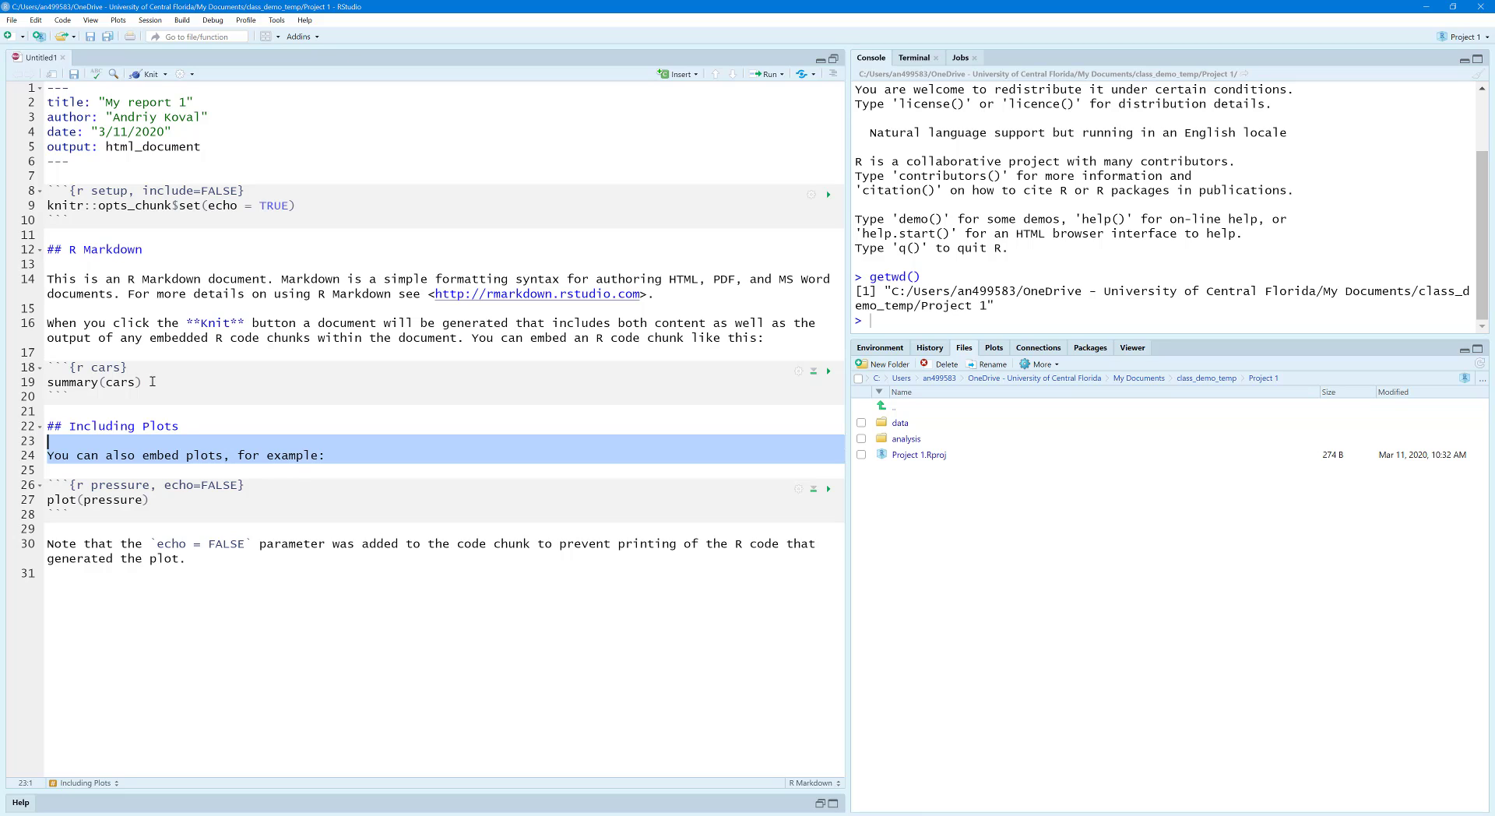
left_click_drag(144, 383, 29, 380)
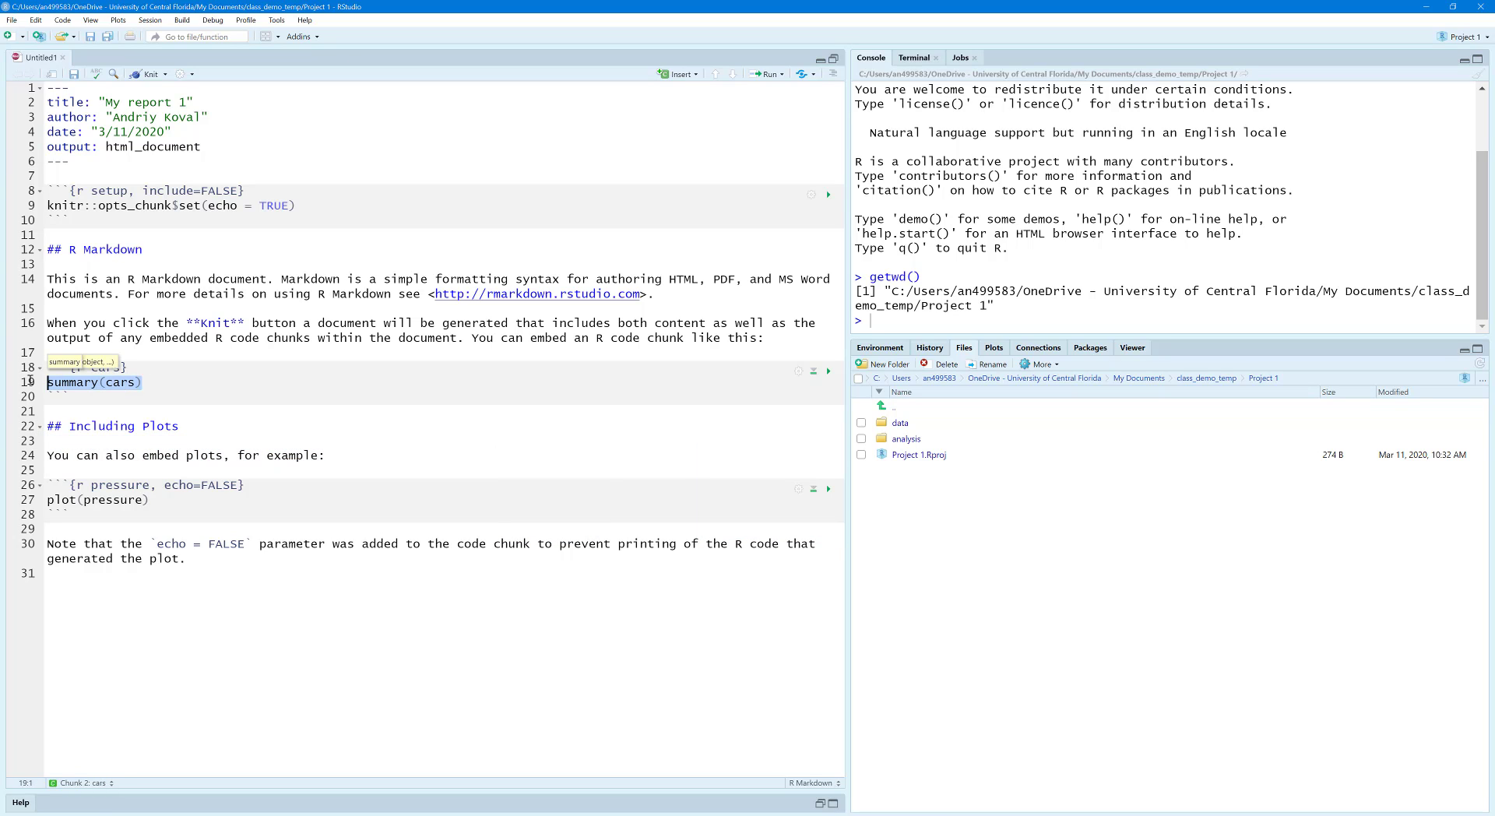
left_click(173, 278)
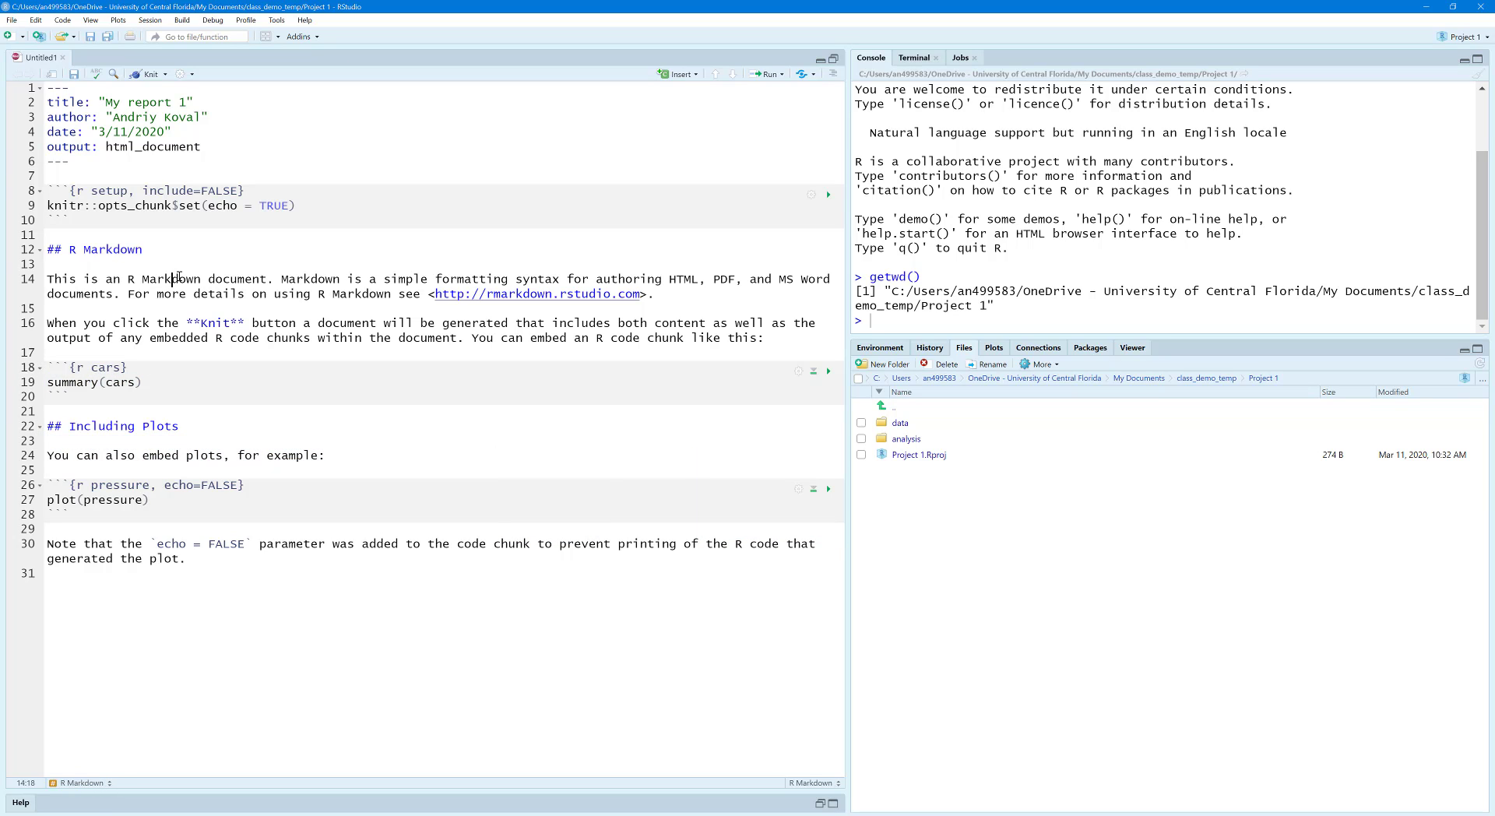
Step: Start knitting the report and create a folder named "my-report-1" inside the project's analysis folder when asked where to save
left_click(149, 75)
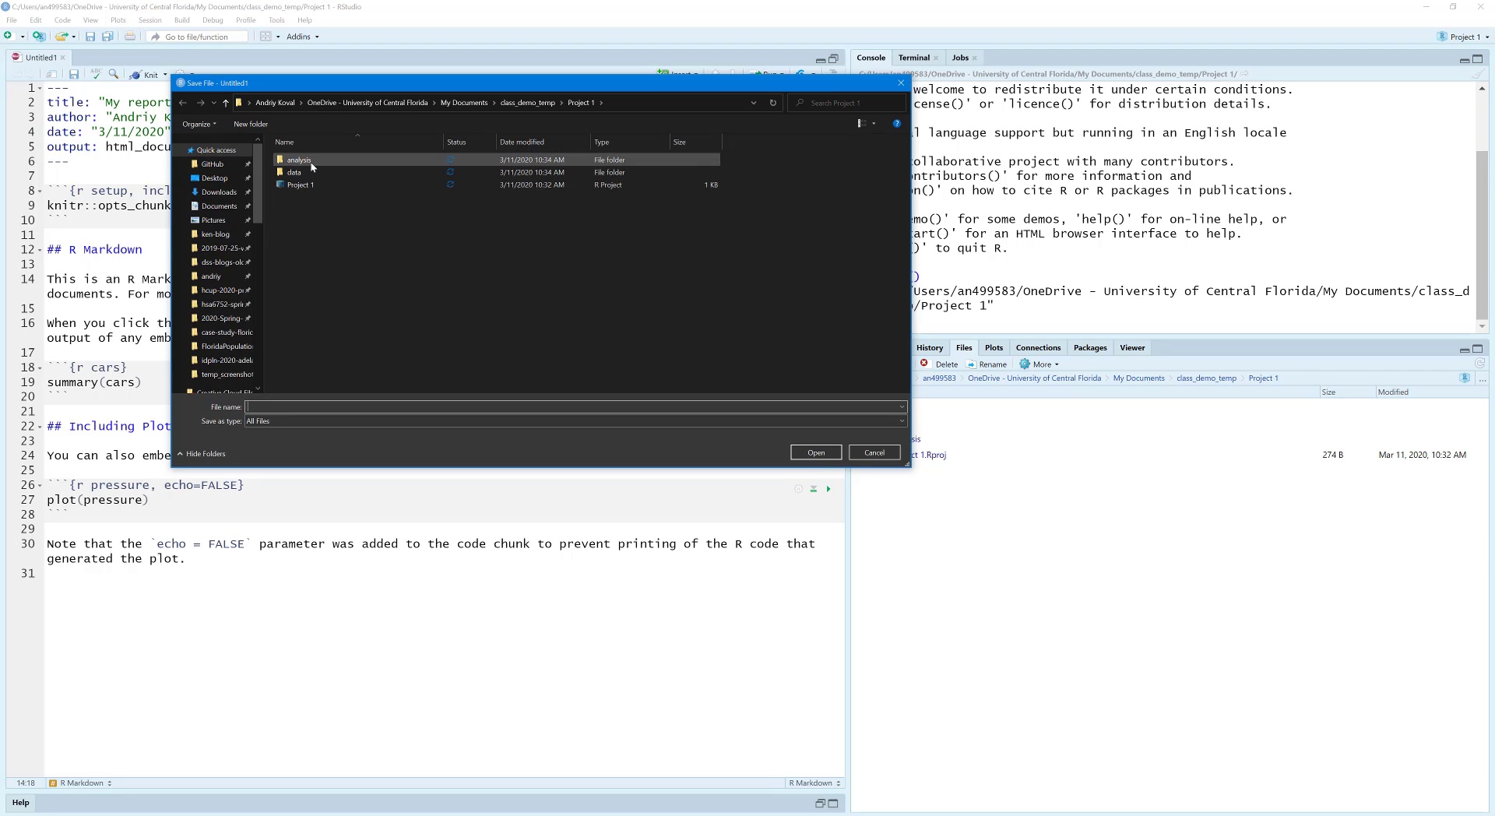
double_click(300, 160)
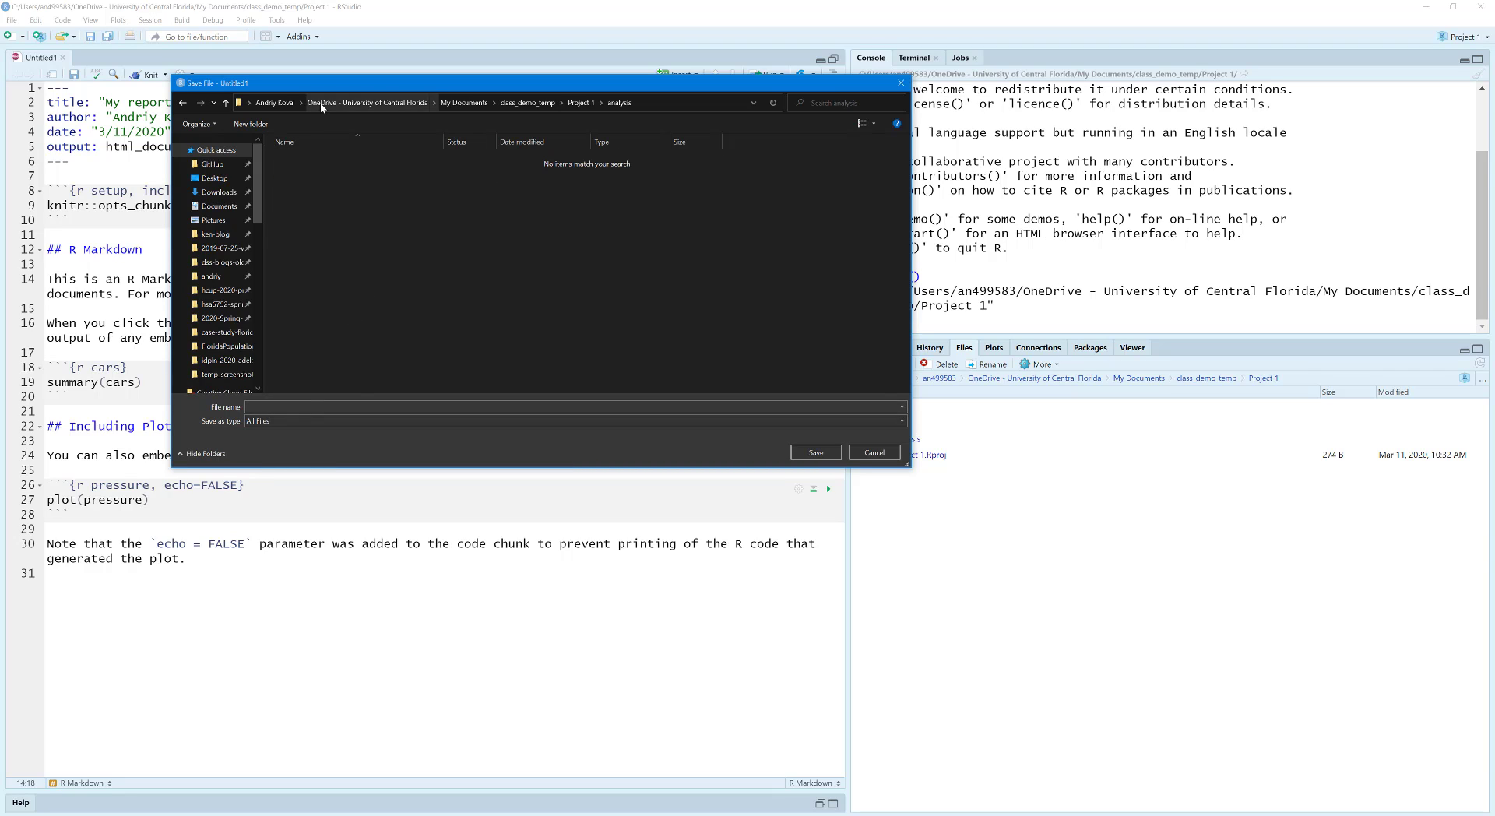
left_click(259, 126)
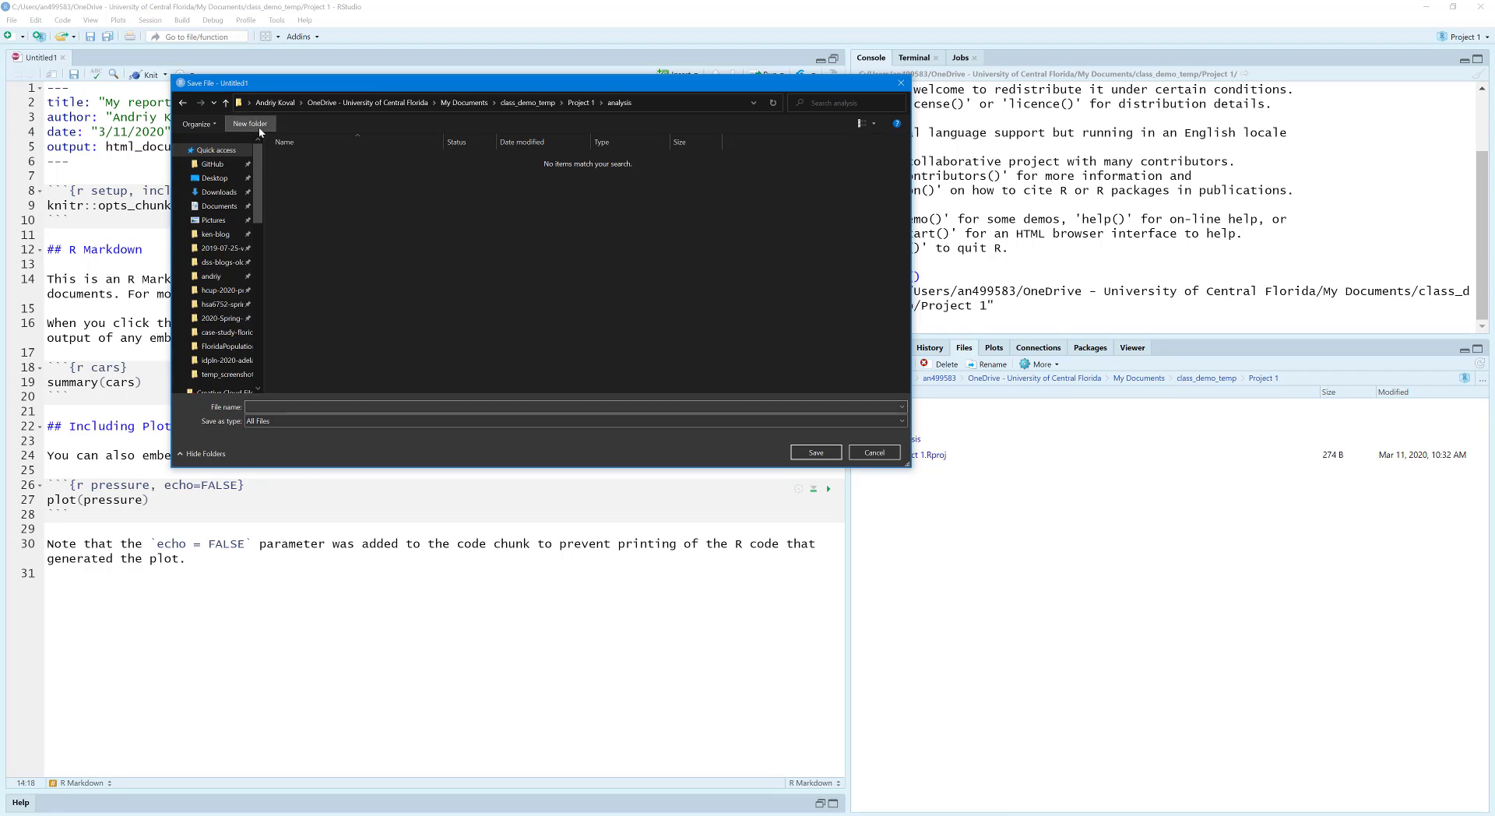
type("projec")
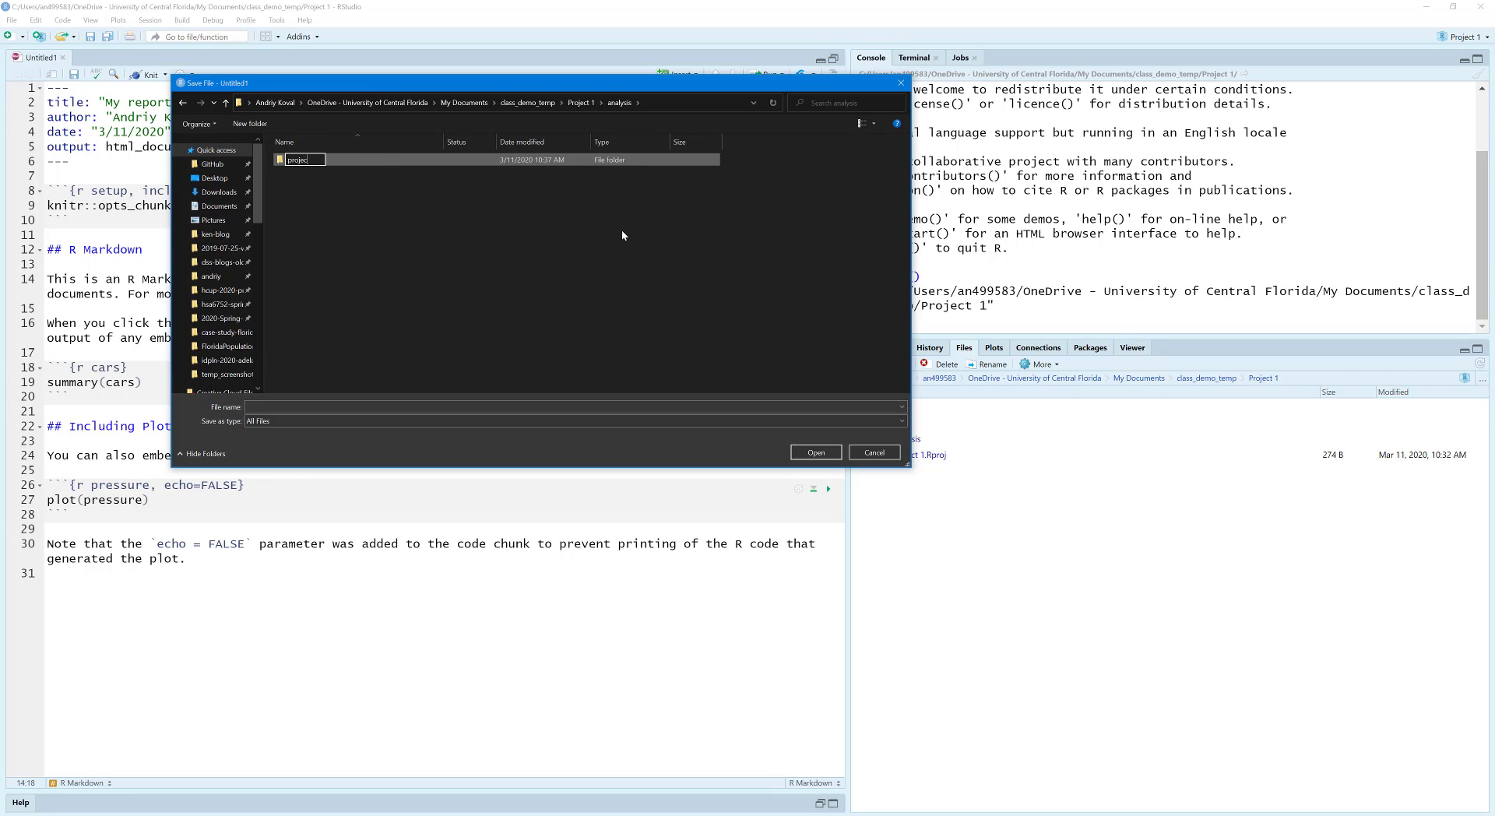
key("BackSpace")
key("BackSpace")
key("BackSpace")
key("BackSpace")
key("BackSpace")
key("BackSpace")
type("my-report-1")
key("Return")
Step: Save the R Markdown file as "my-report-1" in the my-report-1 folder and let it knit to HTML
double_click(292, 159)
left_click(270, 407)
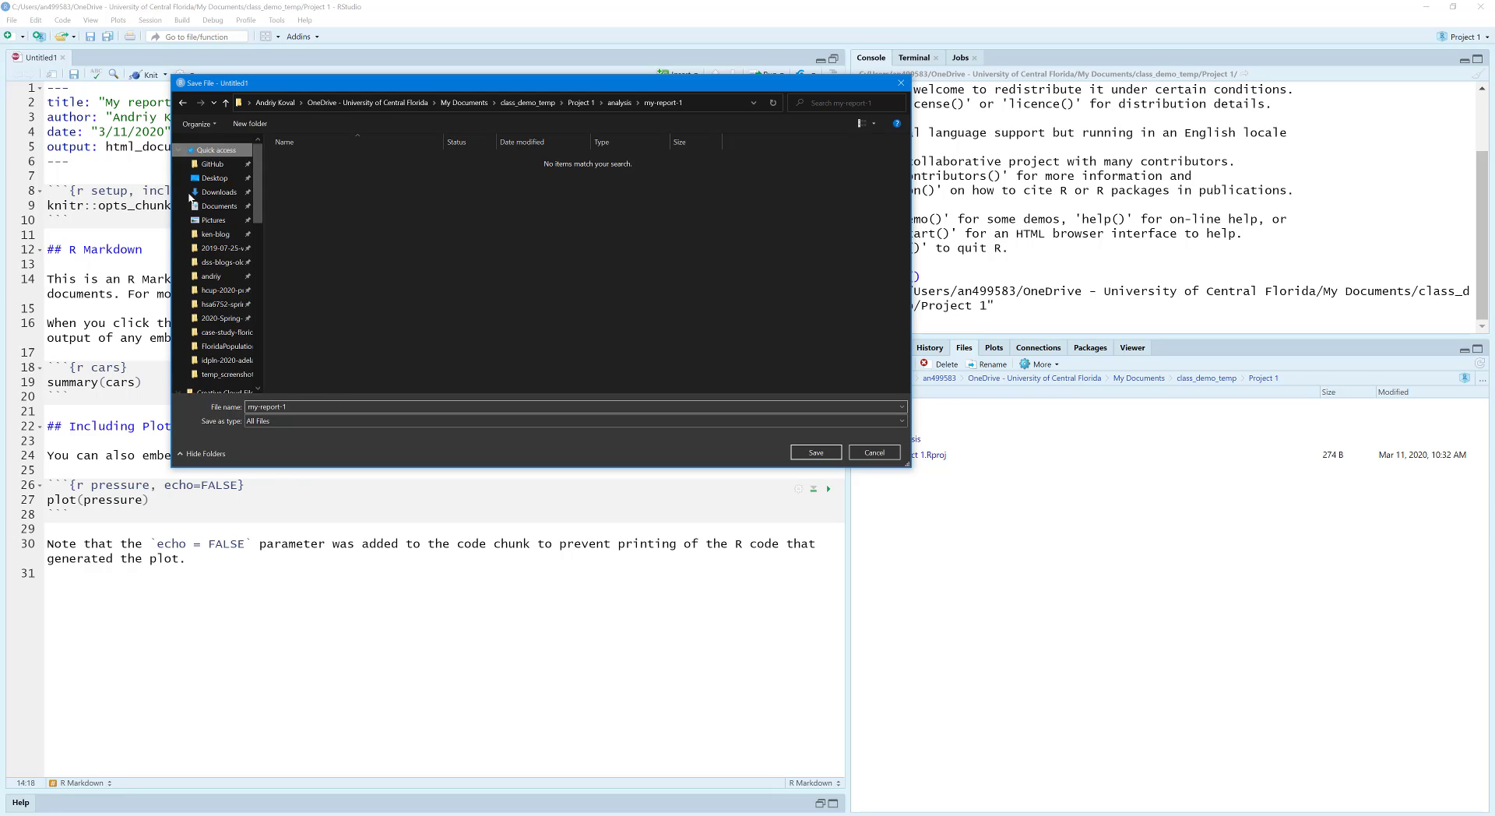
left_click(816, 454)
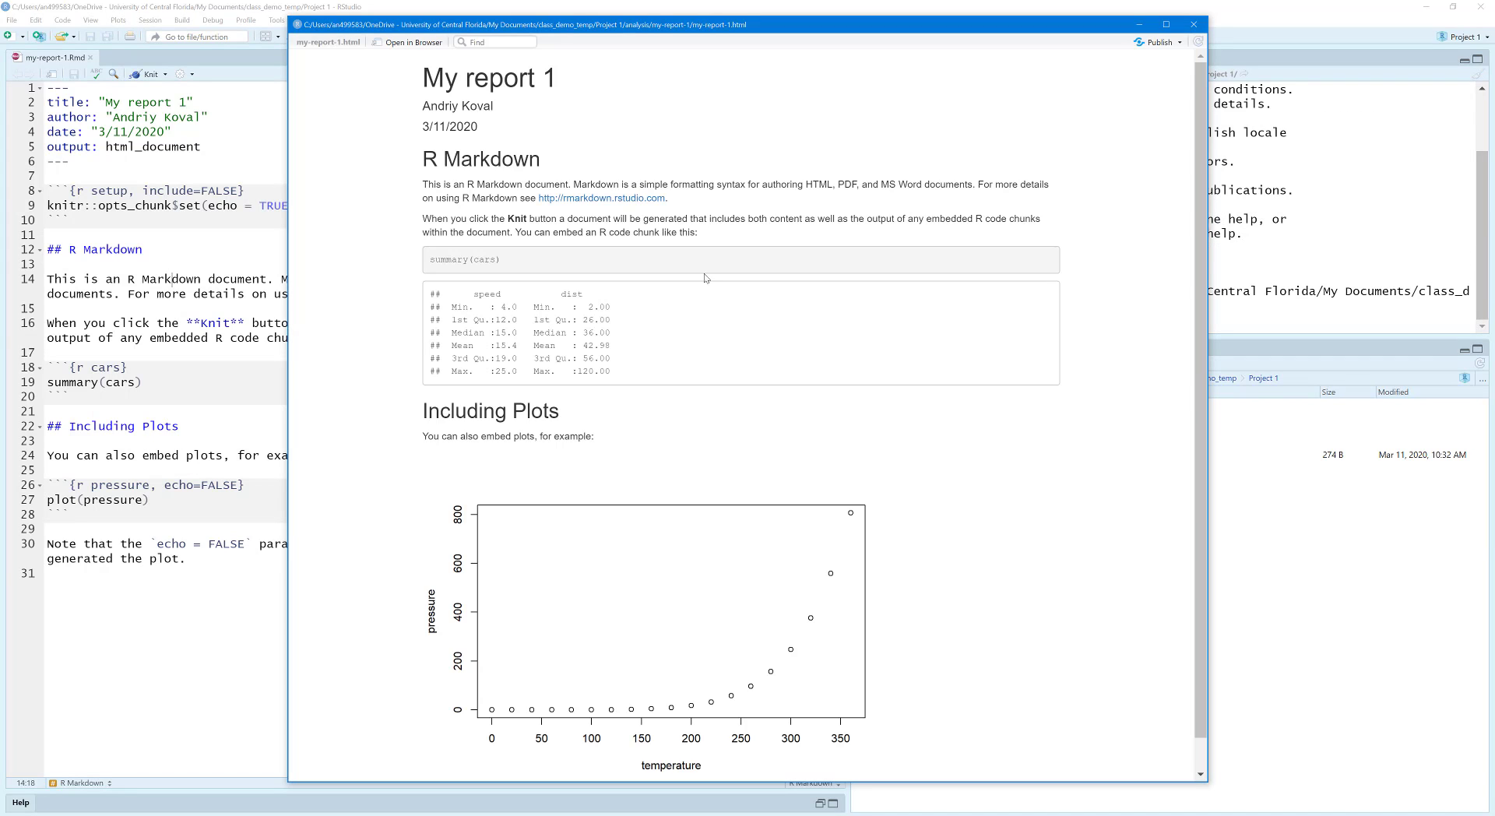
Step: Look through the knitted report preview, open it in the web browser and dock that browser window to half the screen
scroll(674, 387, "down", 1)
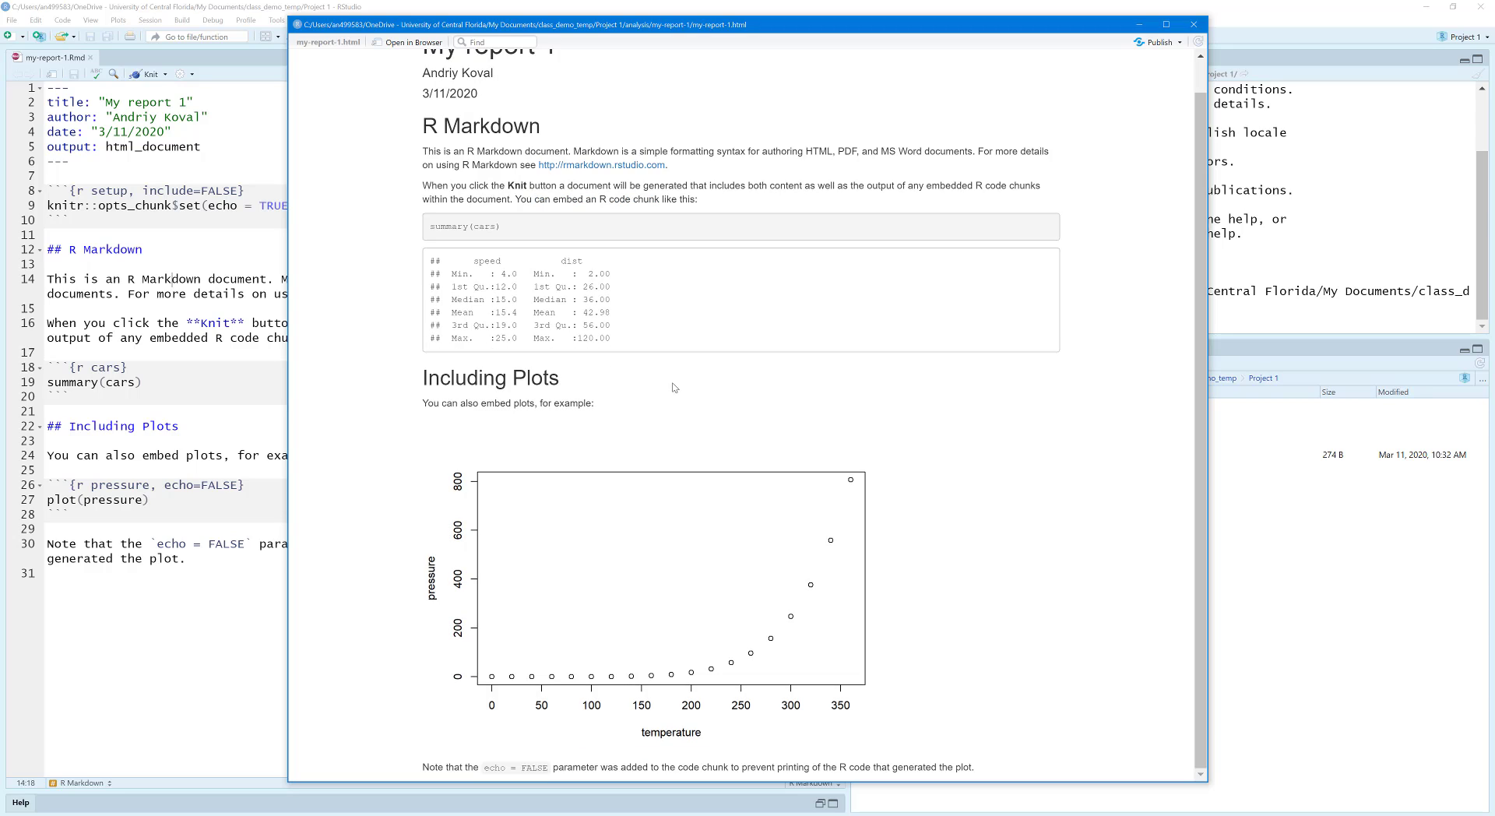
scroll(585, 185, "up", 1)
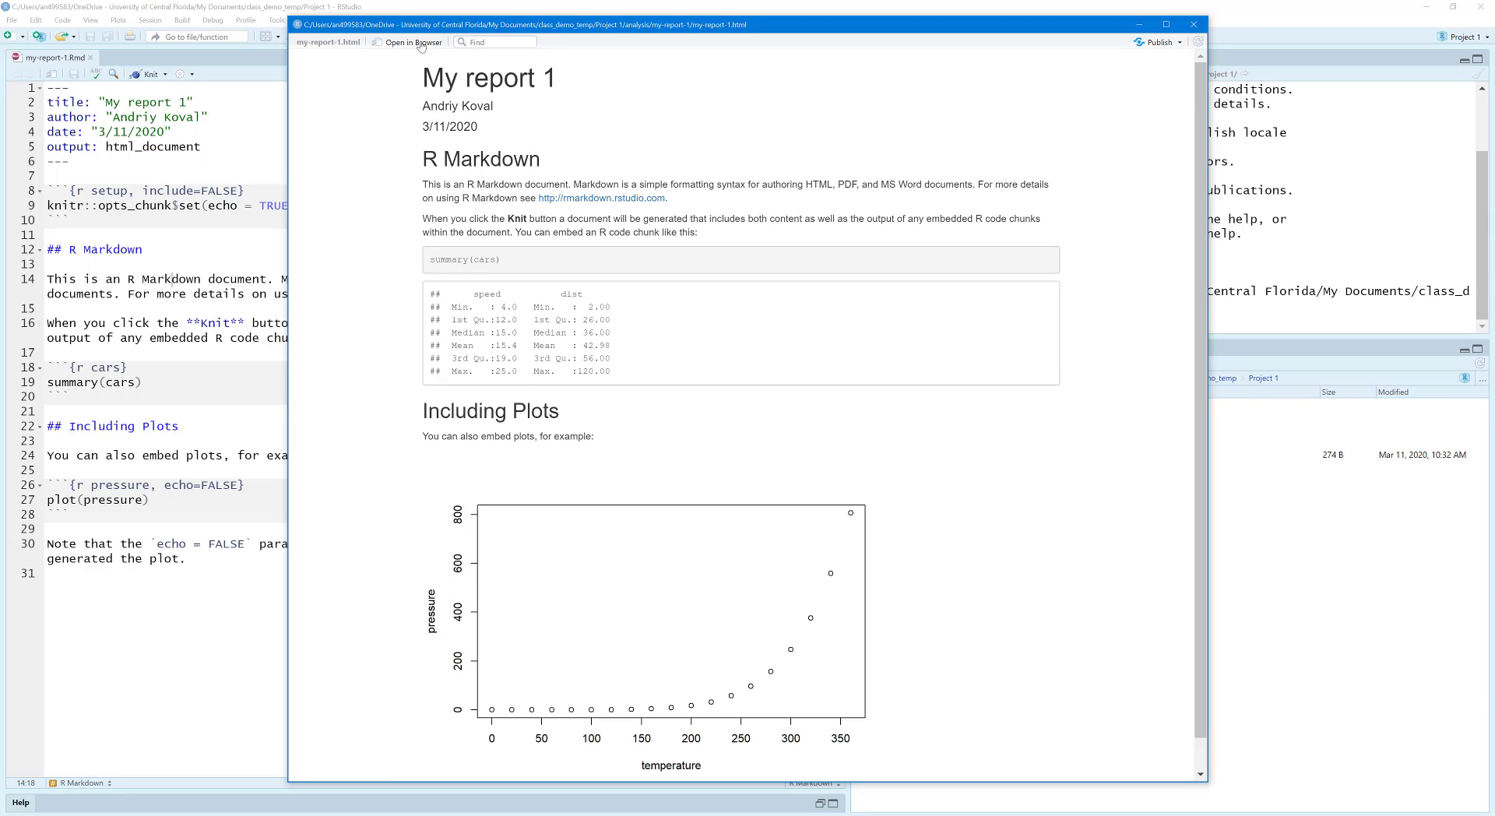
left_click(397, 44)
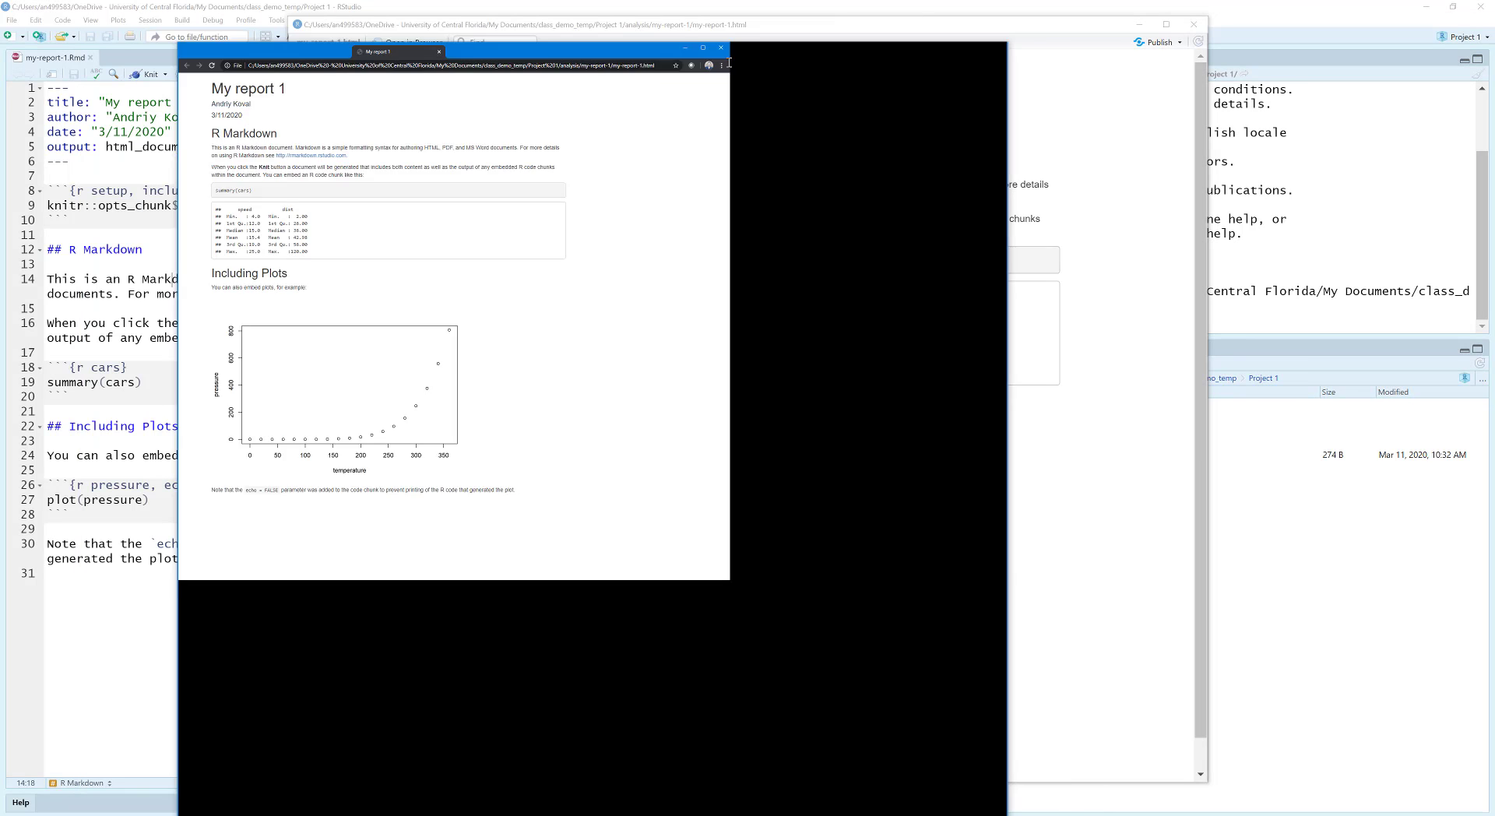
key("super+Right")
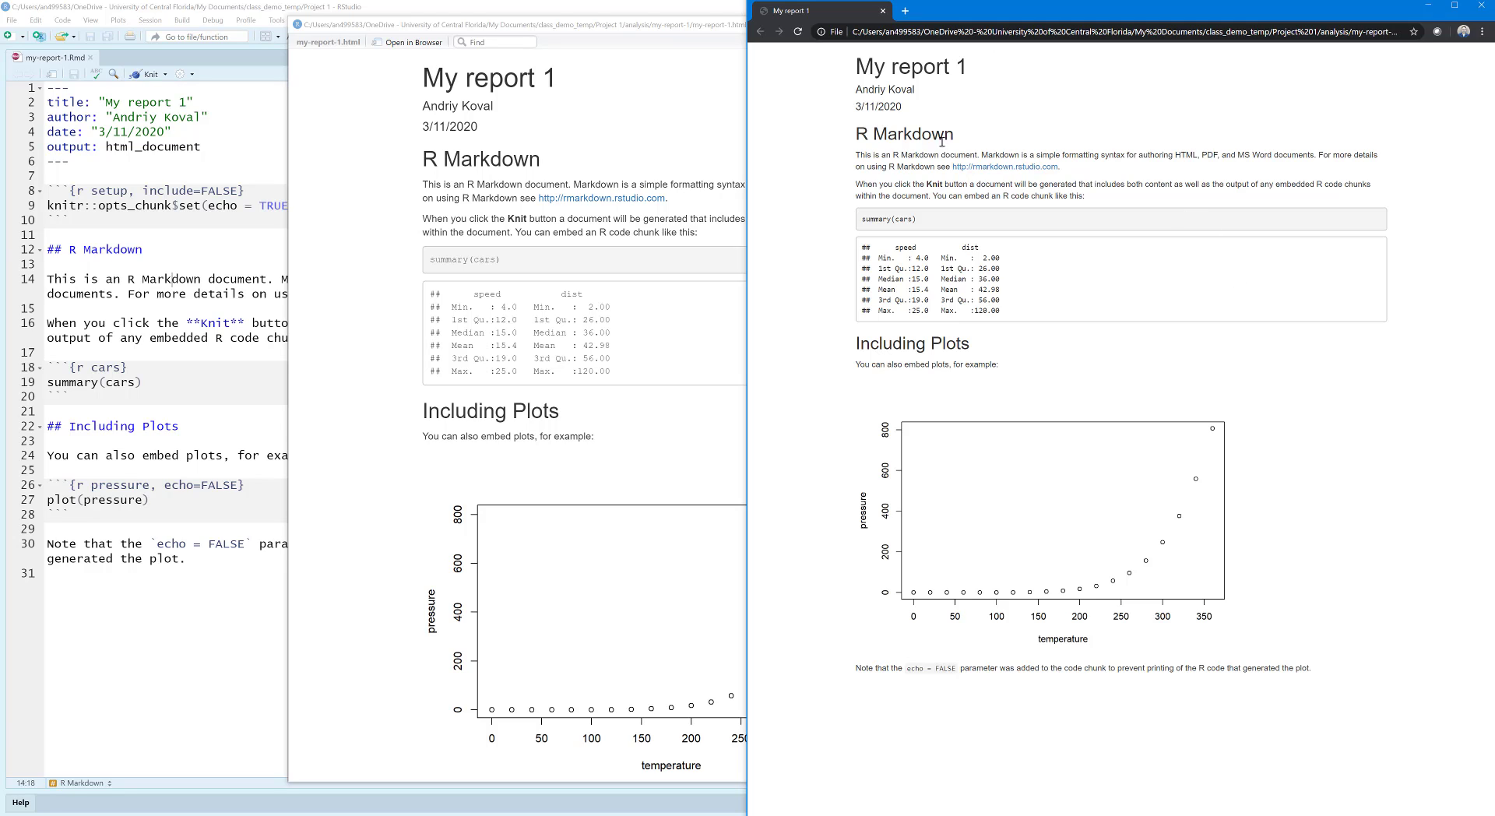
Step: Compare the rendered report's text, summary(cars) output and "Including Plots" section in the browser with the matching R Markdown source lines
left_click_drag(1103, 199, 847, 152)
left_click_drag(860, 220, 1025, 320)
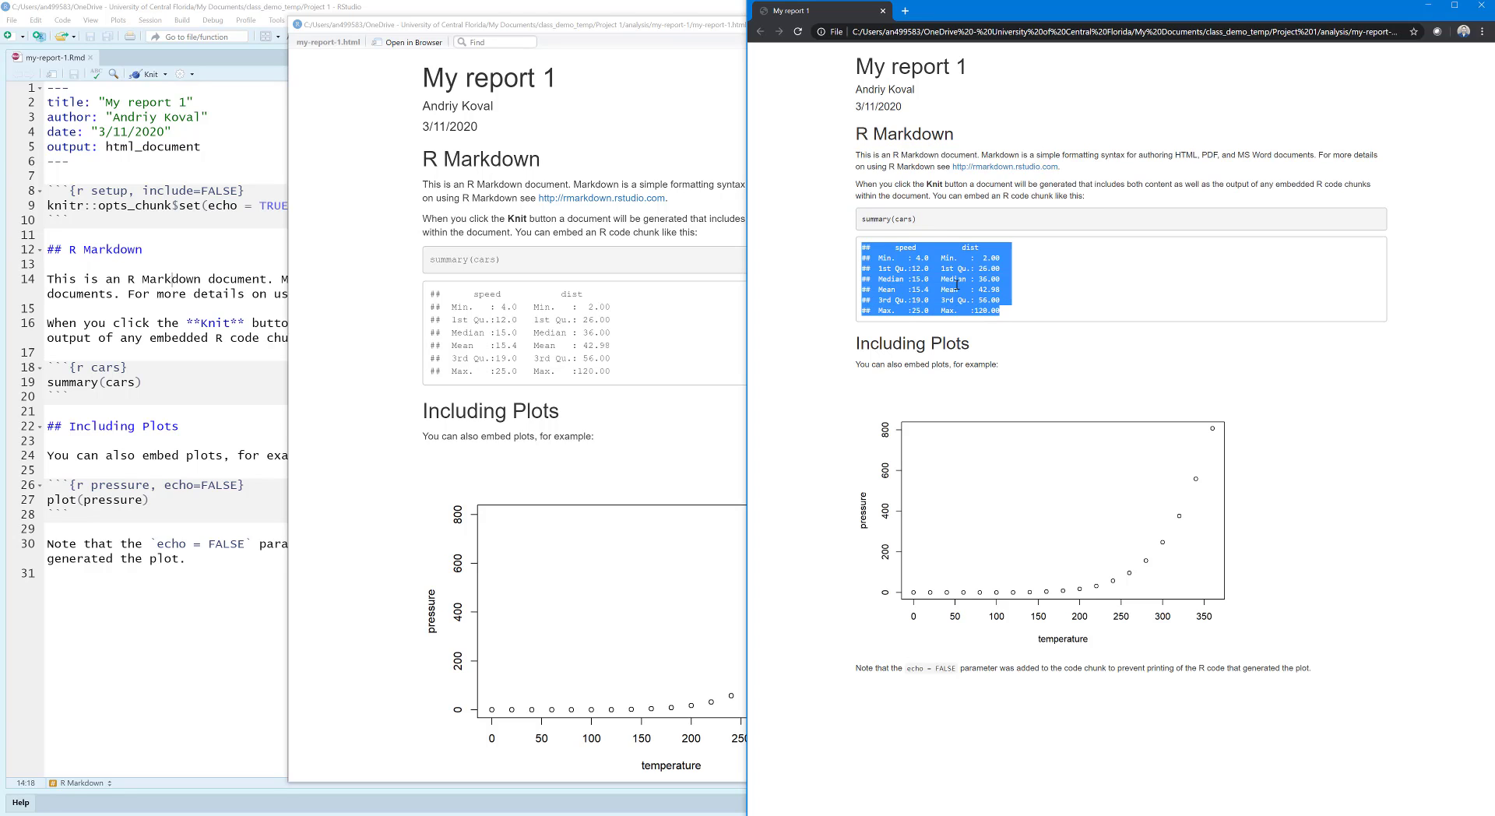
left_click_drag(856, 346, 1004, 349)
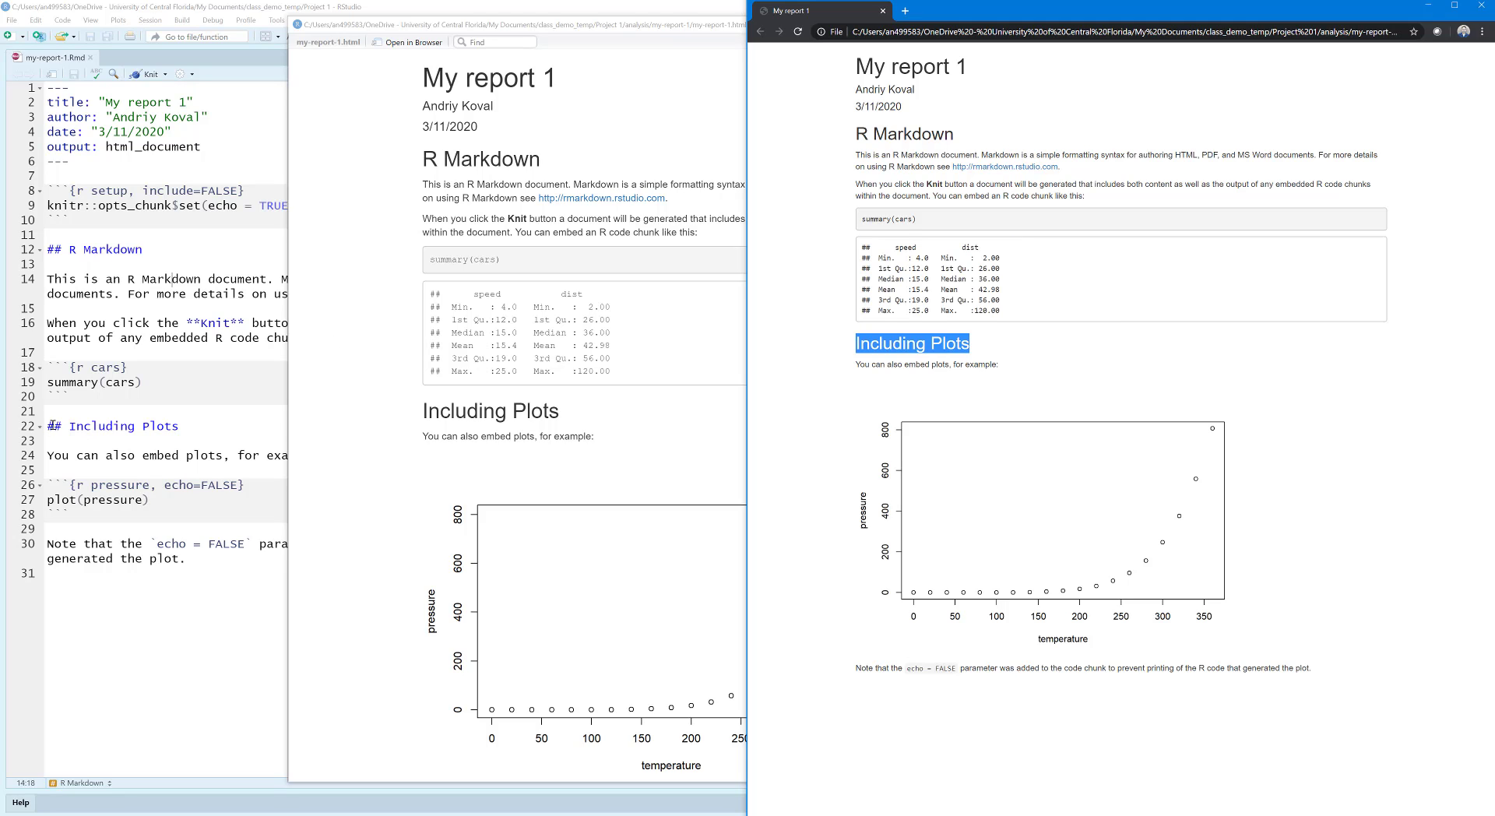
left_click_drag(1013, 366, 831, 374)
left_click(54, 457)
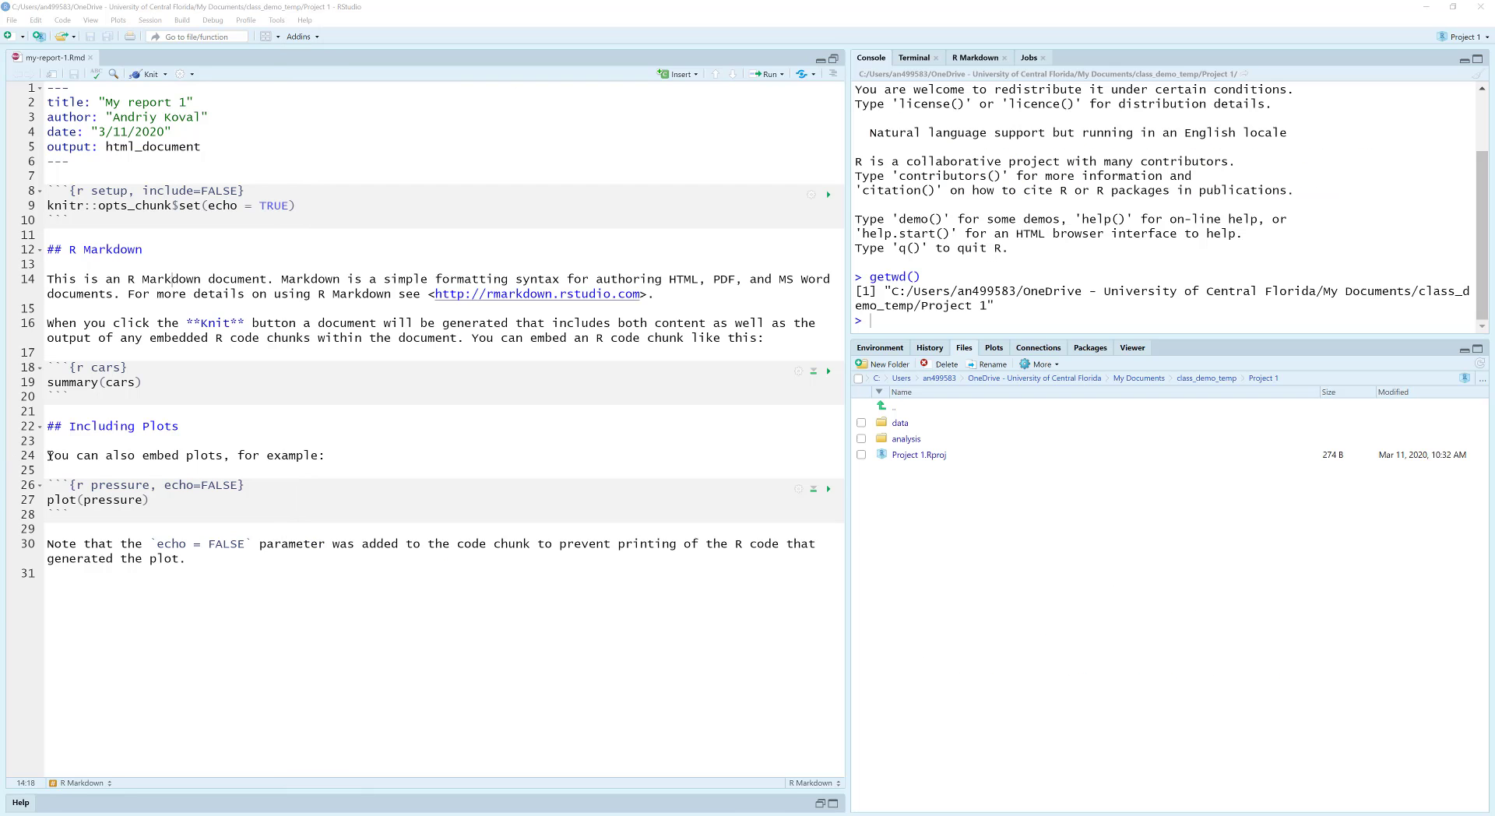
left_click_drag(49, 457, 151, 457)
key("alt+Tab")
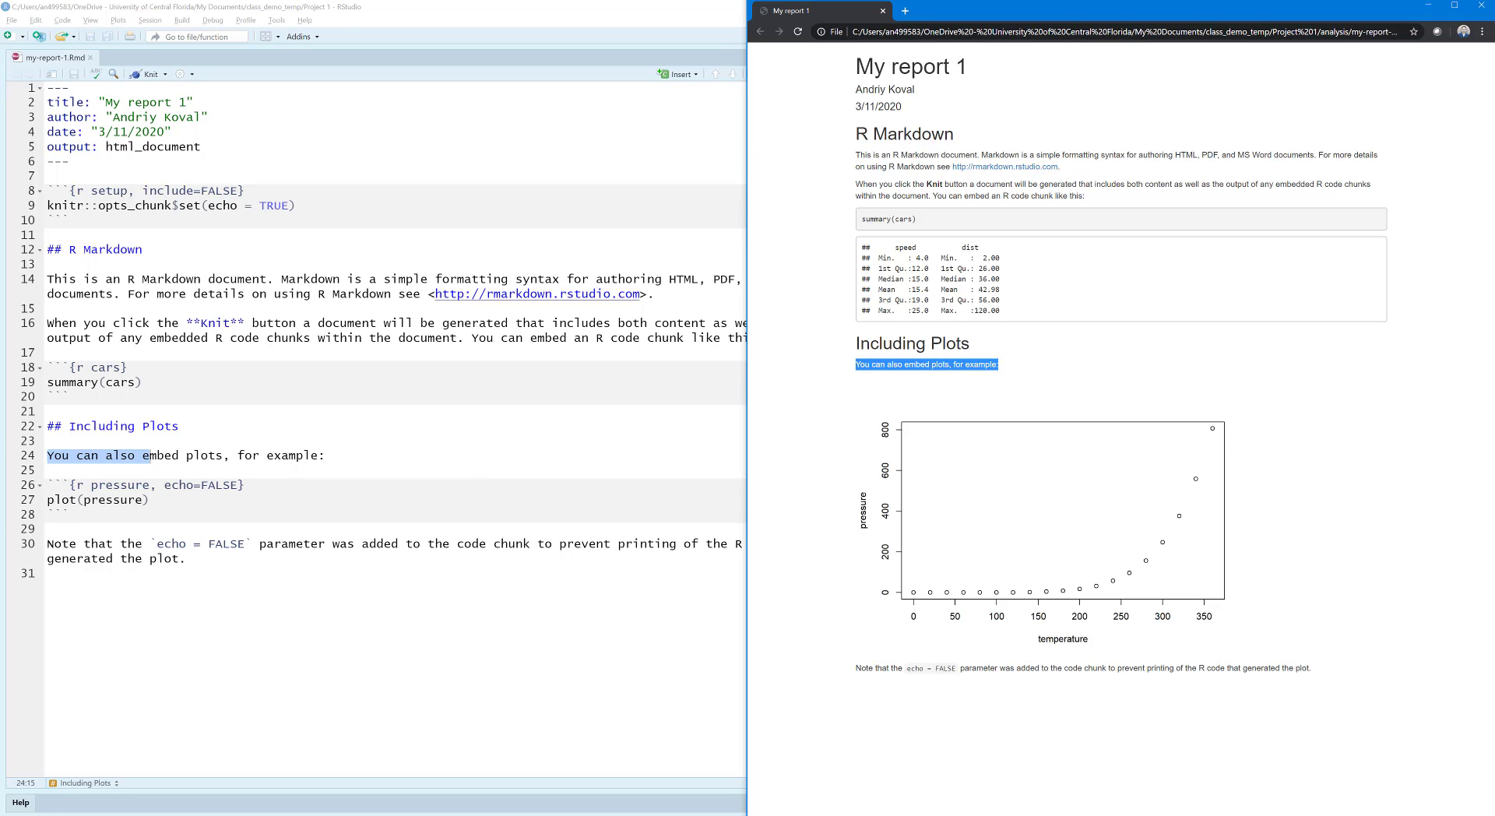
left_click(48, 442)
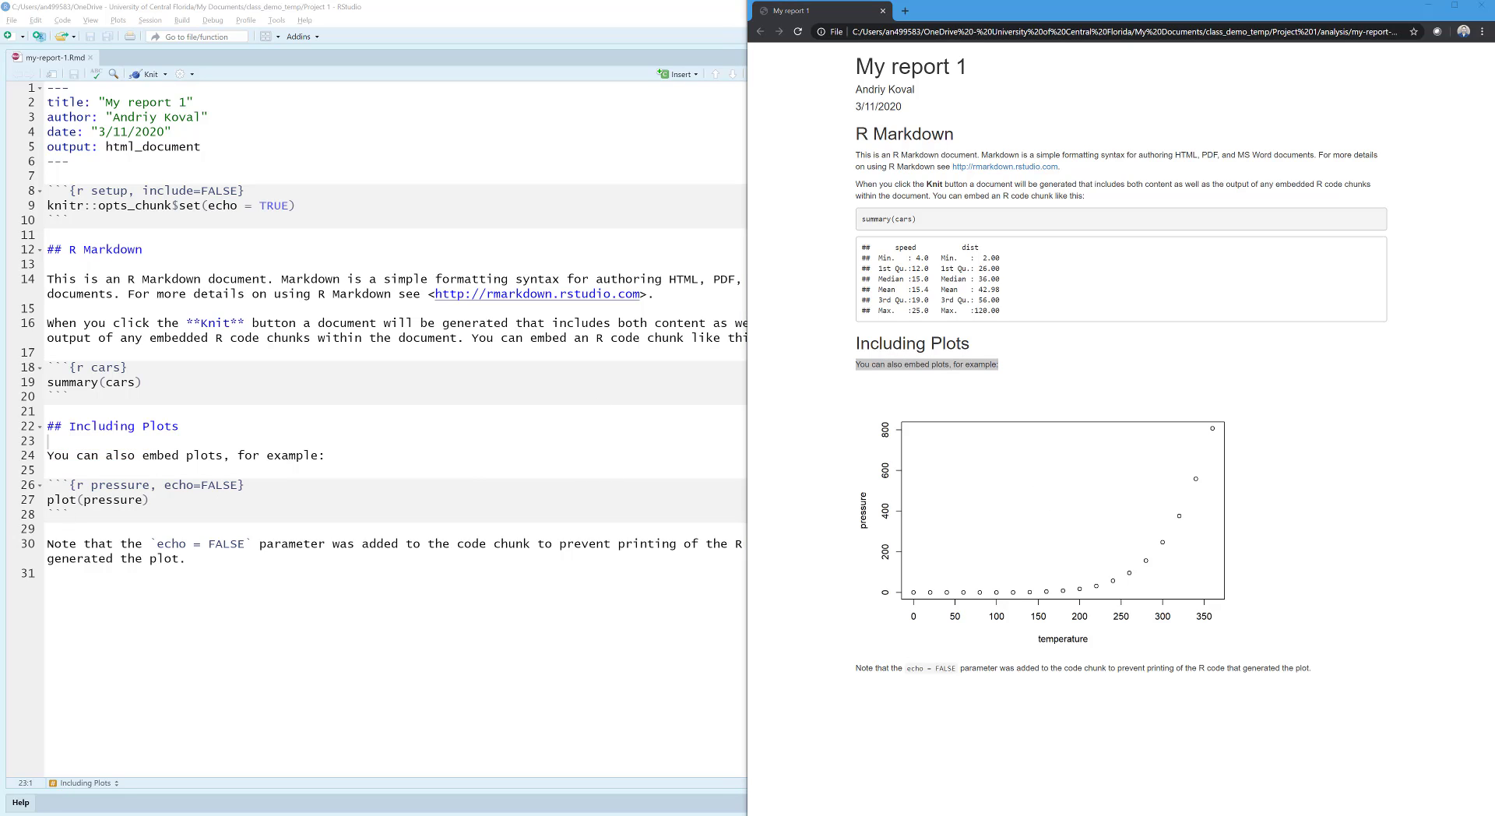
Step: Return to the full RStudio window and open the analysis folder's my-report-1 subfolder in the project file list
left_click(405, 559)
key("super+Up")
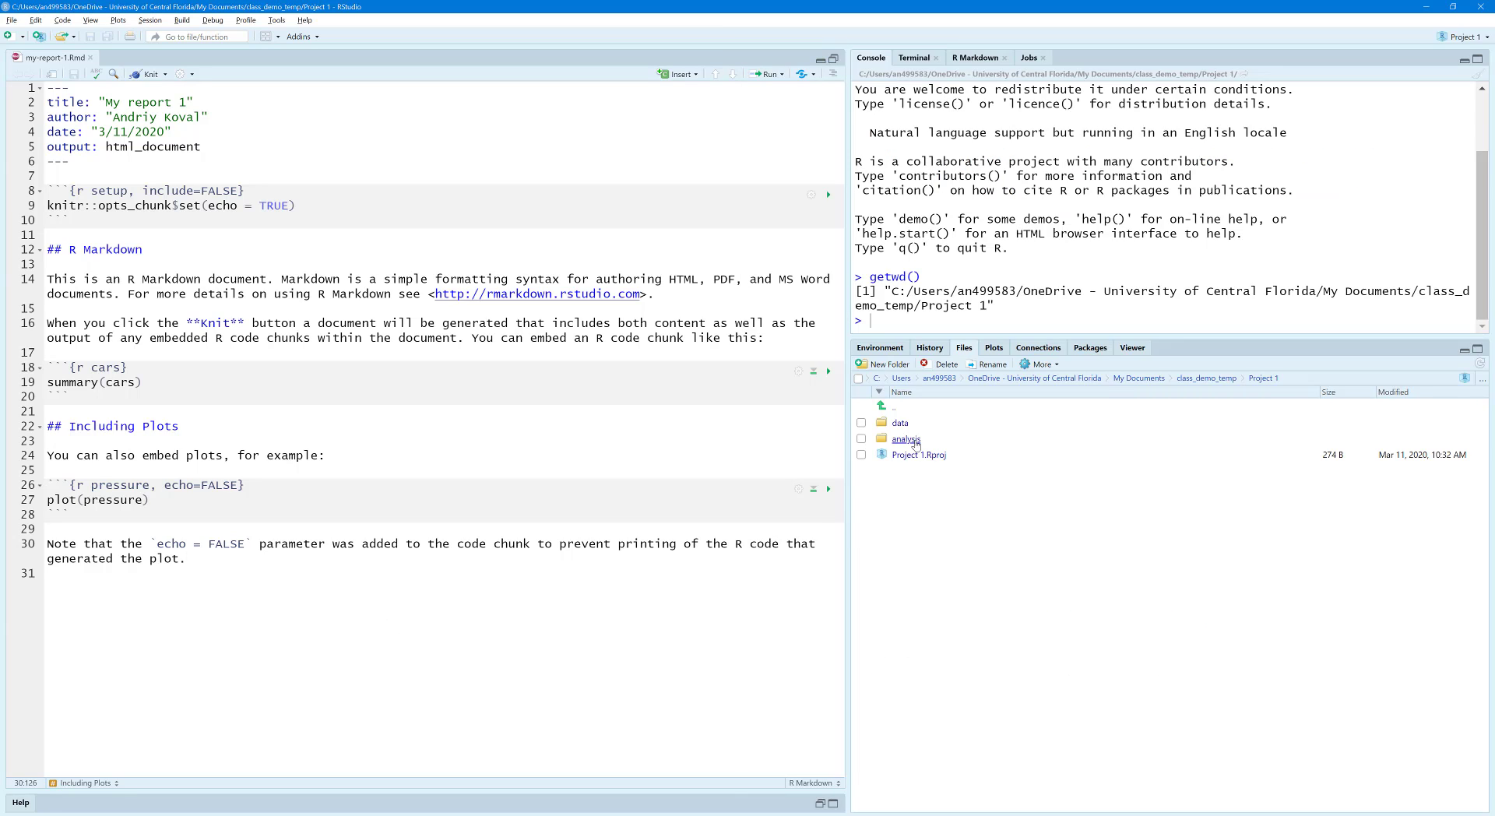
left_click(906, 438)
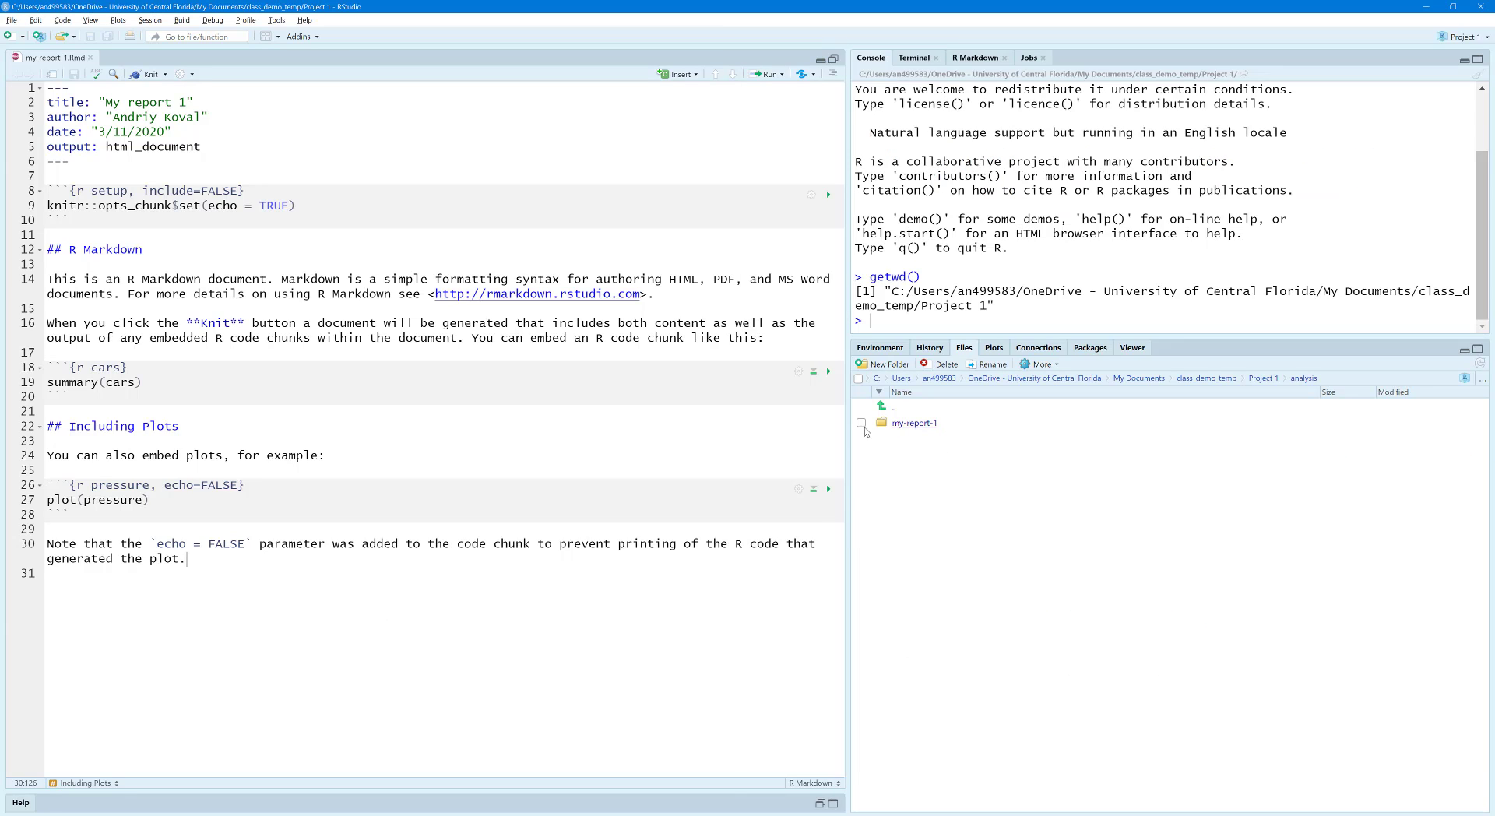
left_click(915, 425)
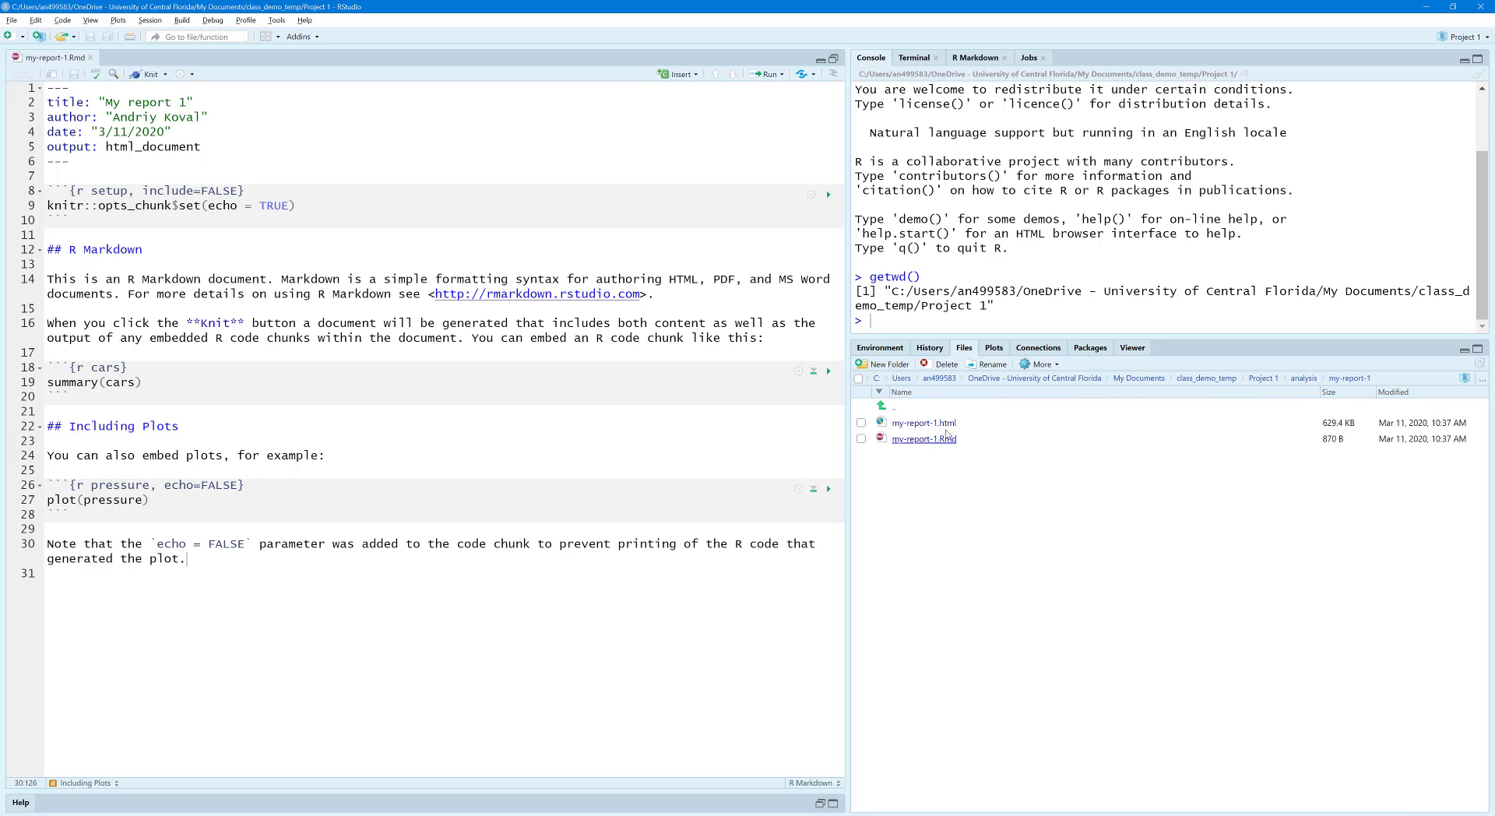